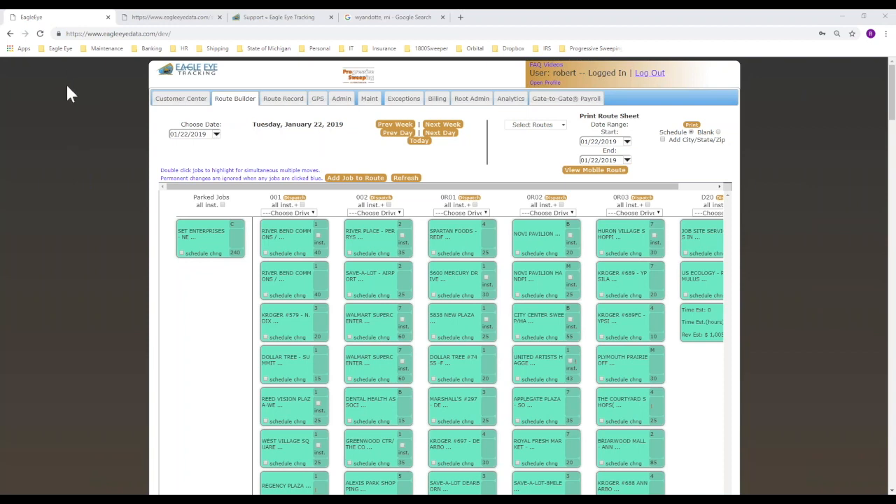
Open, close and reopen the River Bend Commons / South job card, then jump to Customer Center.
{"action": "left_click", "coordinate": [299, 243]}
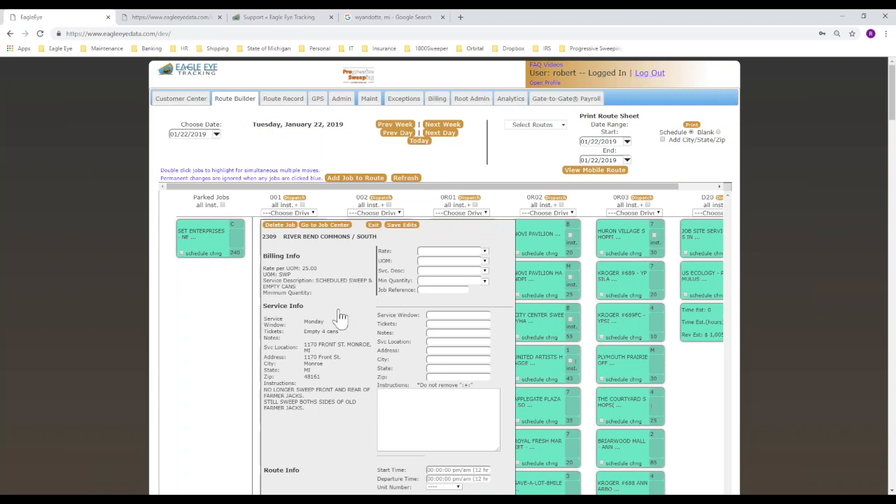
{"action": "scroll", "coordinate": [329, 322], "scroll_direction": "down", "scroll_amount": 2}
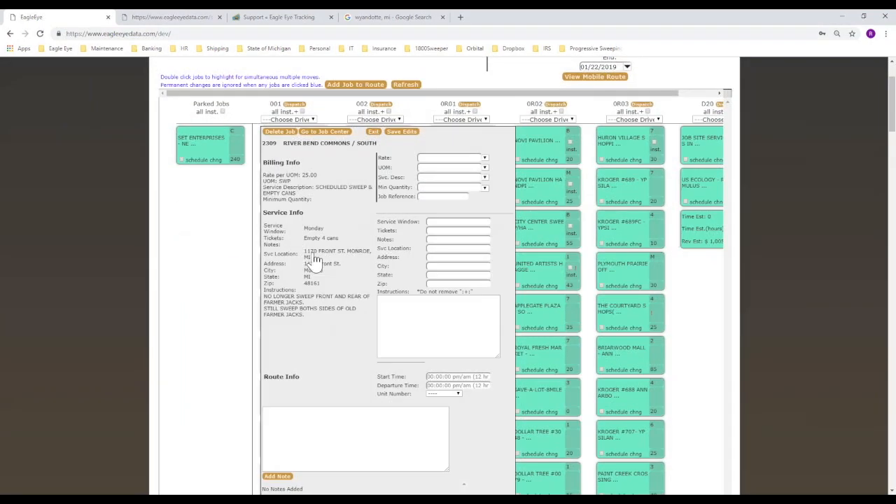
{"action": "left_click", "coordinate": [374, 133]}
{"action": "scroll", "coordinate": [488, 137], "scroll_direction": "up", "scroll_amount": 2}
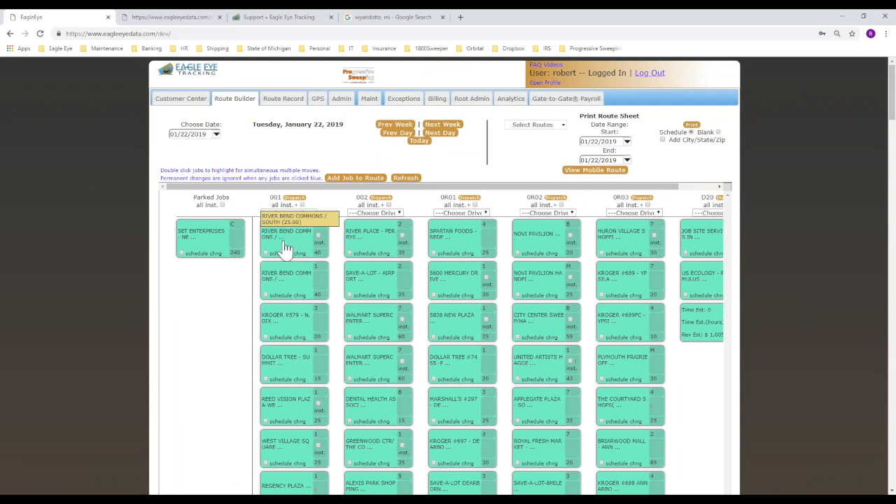
{"action": "left_click", "coordinate": [286, 247]}
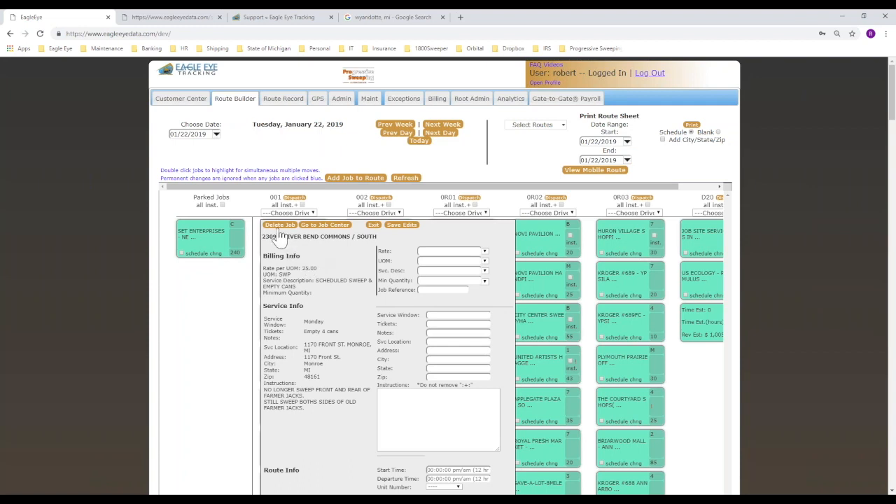
{"action": "left_click", "coordinate": [320, 228]}
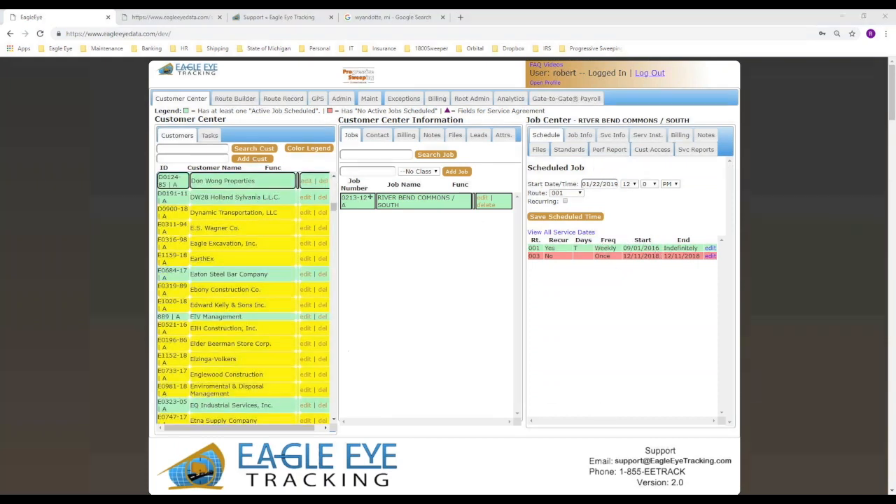
Mark the job's schedule, Standards and service instructions areas, then clear the marks.
{"action": "mouse_move", "coordinate": [648, 107]}
{"action": "left_mouse_down"}
{"action": "mouse_move", "coordinate": [600, 106]}
{"action": "mouse_move", "coordinate": [641, 318]}
{"action": "mouse_move", "coordinate": [732, 140]}
{"action": "mouse_move", "coordinate": [611, 101]}
{"action": "left_mouse_up"}
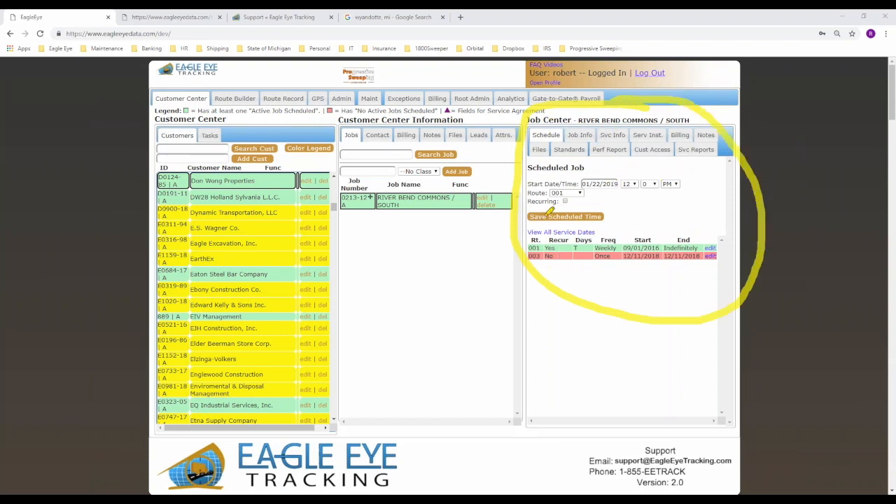
{"action": "left_click_drag", "start_coordinate": [561, 151], "coordinate": [582, 152]}
{"action": "left_click_drag", "start_coordinate": [640, 137], "coordinate": [663, 137]}
{"action": "left_click", "coordinate": [74, 484]}
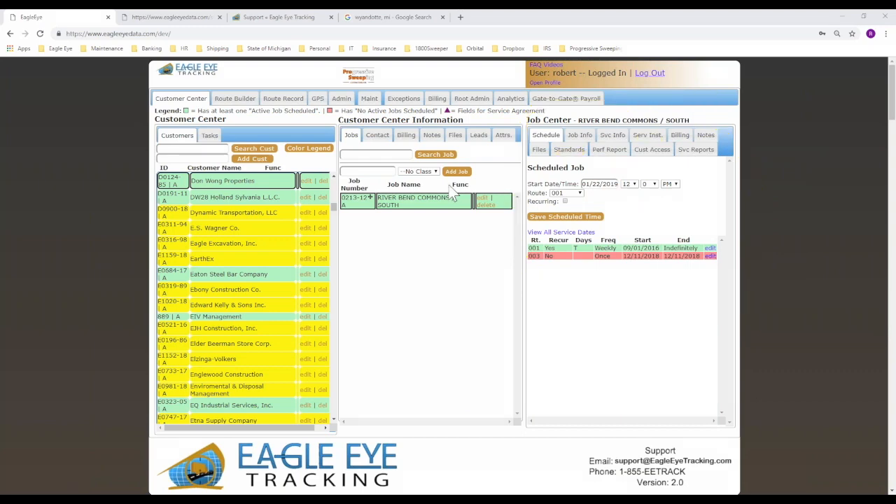
Switch back to Route Builder and open the River Bend Commons / South card, scrolling its details.
{"action": "left_click", "coordinate": [235, 98]}
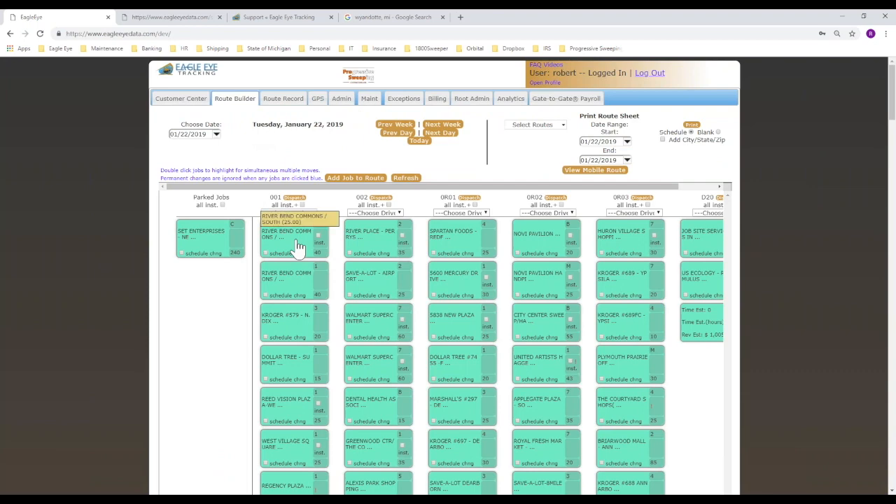
{"action": "left_click", "coordinate": [296, 250]}
{"action": "scroll", "coordinate": [343, 338], "scroll_direction": "down", "scroll_amount": 2}
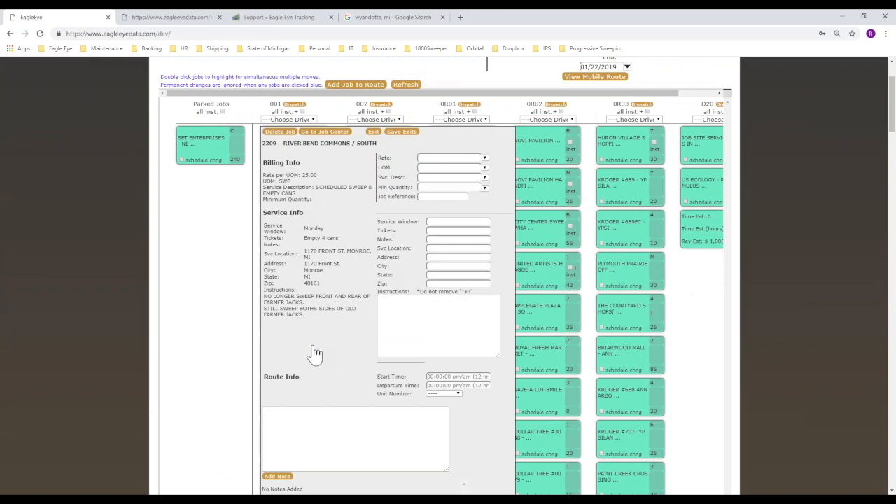
{"action": "scroll", "coordinate": [316, 345], "scroll_direction": "down", "scroll_amount": 1}
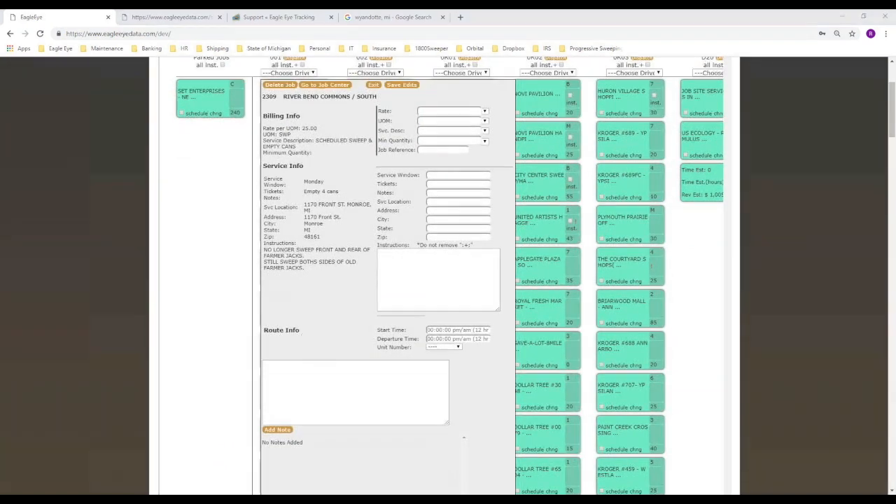
Highlight the Billing Info, Service Info and Route Info headings, then clear the marks.
{"action": "left_click_drag", "start_coordinate": [266, 115], "coordinate": [314, 117]}
{"action": "left_click_drag", "start_coordinate": [264, 166], "coordinate": [301, 166]}
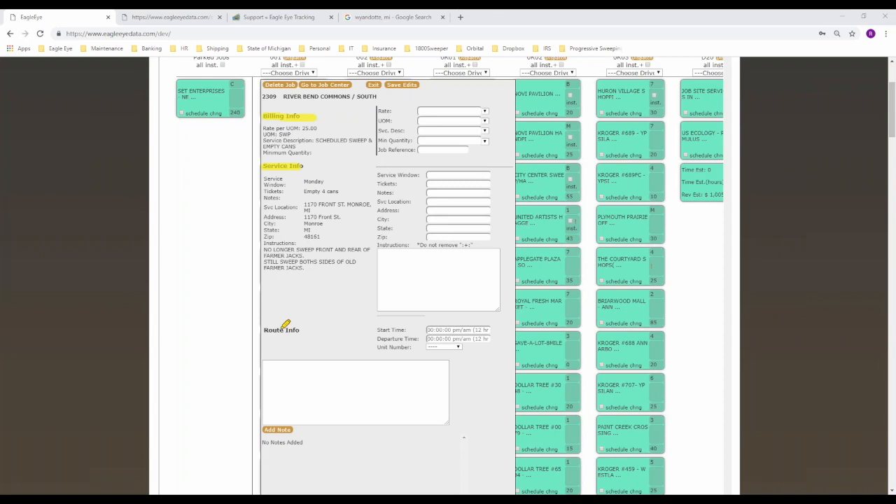
{"action": "left_click_drag", "start_coordinate": [270, 331], "coordinate": [305, 328]}
{"action": "key", "text": "Escape"}
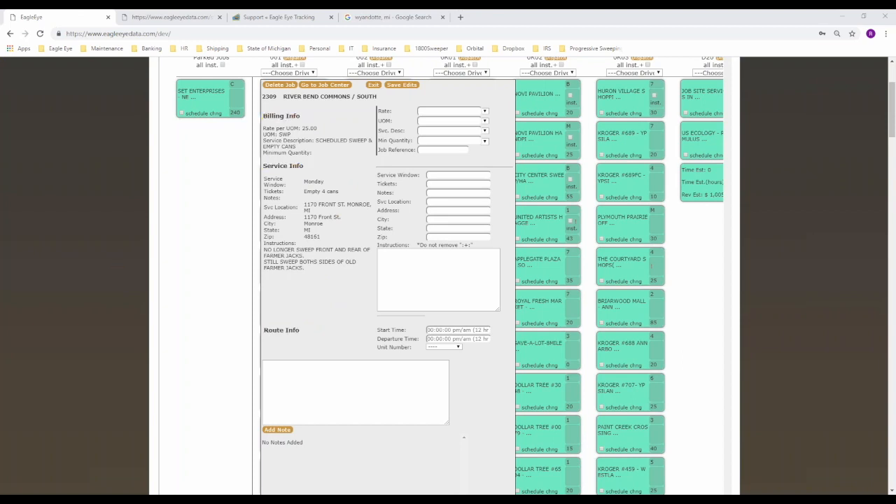
{"action": "left_click_drag", "start_coordinate": [306, 116], "coordinate": [324, 114]}
{"action": "left_click_drag", "start_coordinate": [382, 158], "coordinate": [465, 158]}
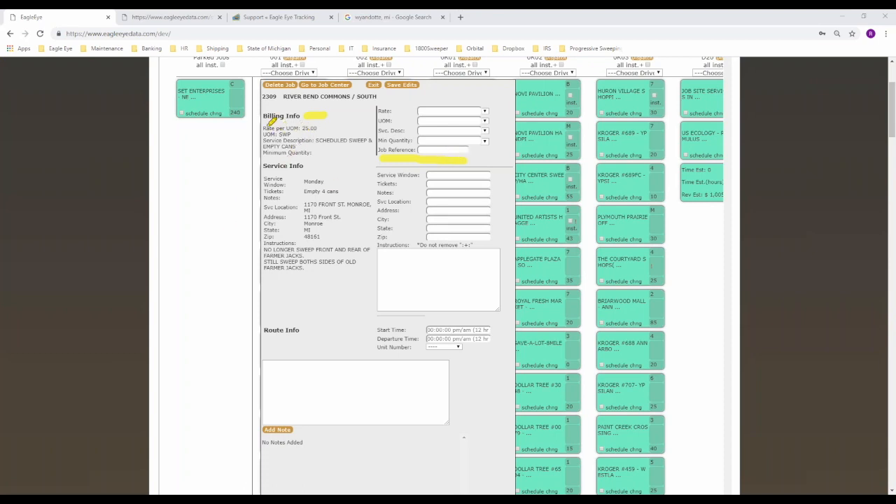
{"action": "mouse_move", "coordinate": [259, 126]}
{"action": "left_mouse_down"}
{"action": "mouse_move", "coordinate": [260, 147]}
{"action": "mouse_move", "coordinate": [308, 164]}
{"action": "mouse_move", "coordinate": [378, 160]}
{"action": "mouse_move", "coordinate": [381, 121]}
{"action": "mouse_move", "coordinate": [330, 120]}
{"action": "left_mouse_up"}
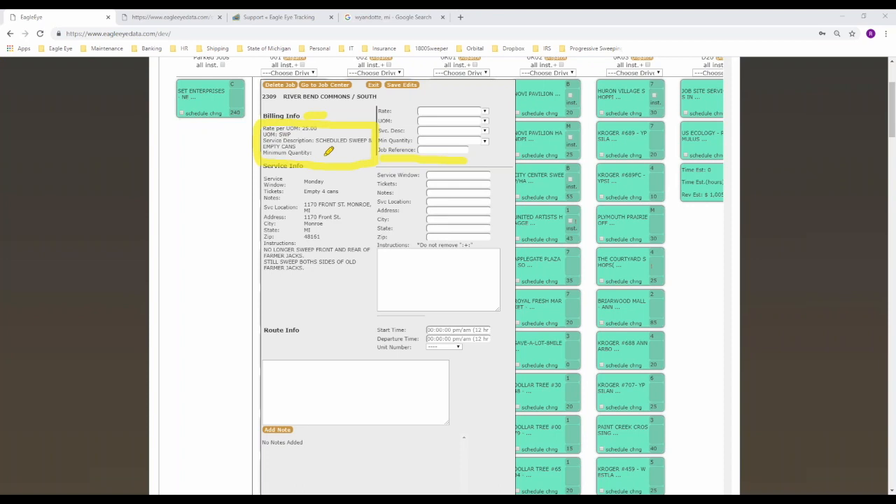
{"action": "mouse_move", "coordinate": [324, 150]}
{"action": "left_mouse_down"}
{"action": "mouse_move", "coordinate": [332, 149]}
{"action": "mouse_move", "coordinate": [316, 150]}
{"action": "left_mouse_up"}
{"action": "key", "text": "Escape"}
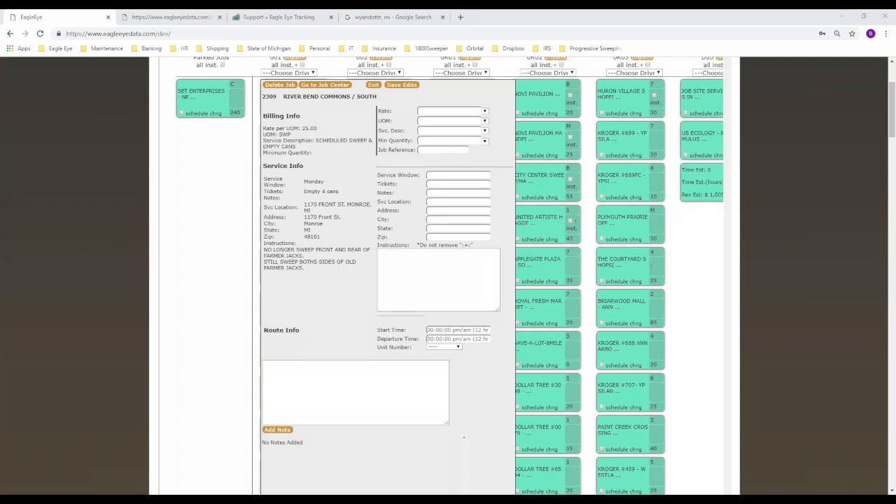
Set the job's rate override to 125.00 with unit of measure HR.
{"action": "left_click", "coordinate": [465, 113]}
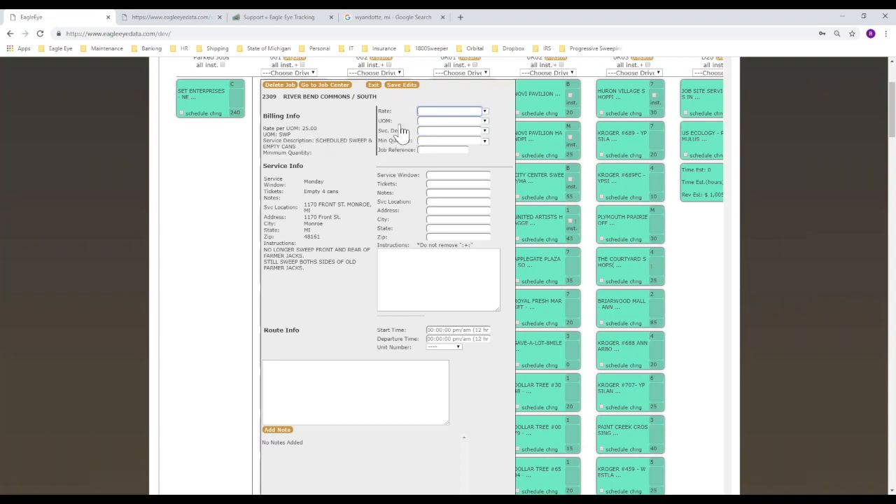
{"action": "left_click", "coordinate": [485, 112]}
{"action": "left_click", "coordinate": [450, 114]}
{"action": "left_click", "coordinate": [450, 114]}
{"action": "left_click", "coordinate": [483, 112]}
{"action": "left_click", "coordinate": [459, 139]}
{"action": "left_click", "coordinate": [483, 121]}
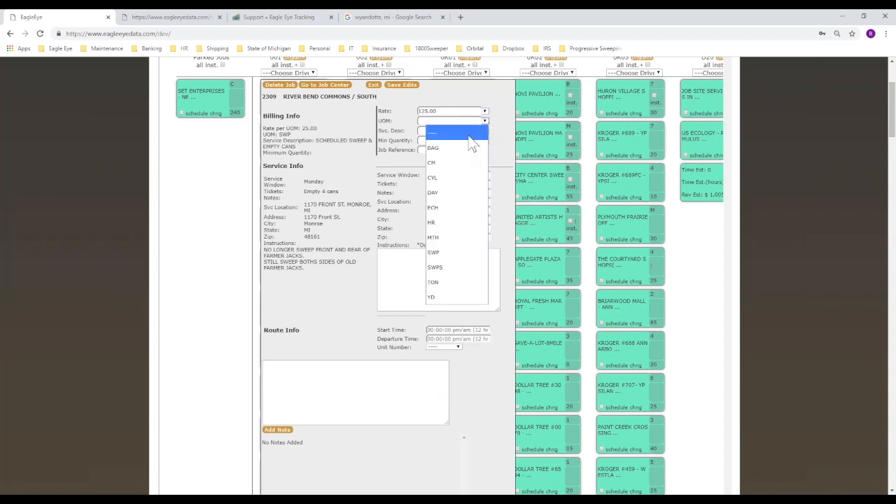
{"action": "left_click", "coordinate": [450, 222]}
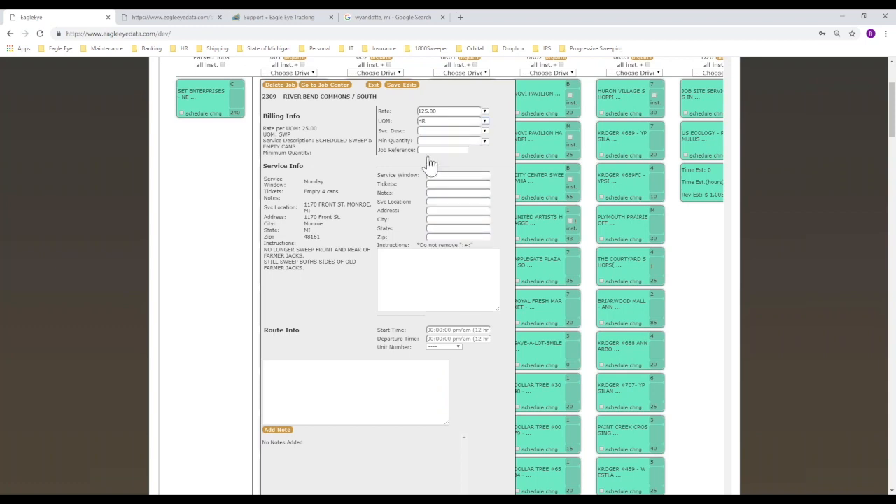
Set minimum quantity 4, service description EMERGENCY SWEEP, enter a PO job reference, and save.
{"action": "left_click", "coordinate": [484, 141]}
{"action": "left_click", "coordinate": [455, 201]}
{"action": "left_click", "coordinate": [485, 131]}
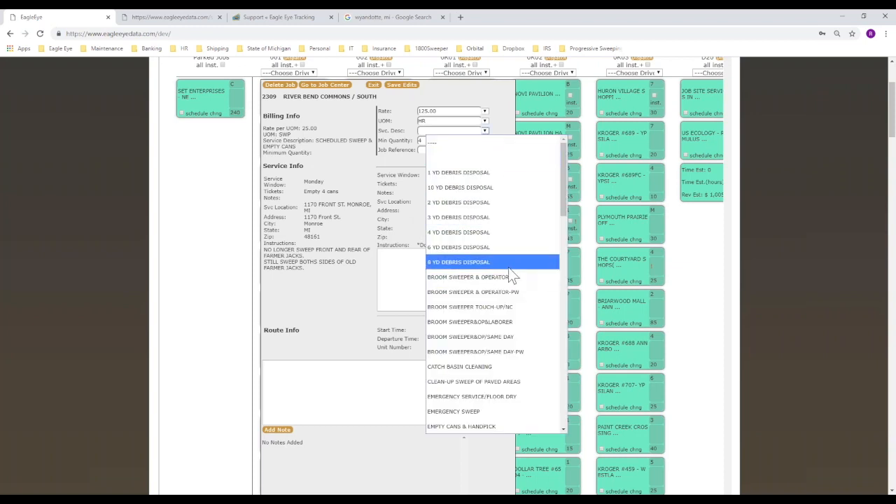
{"action": "left_click", "coordinate": [477, 412]}
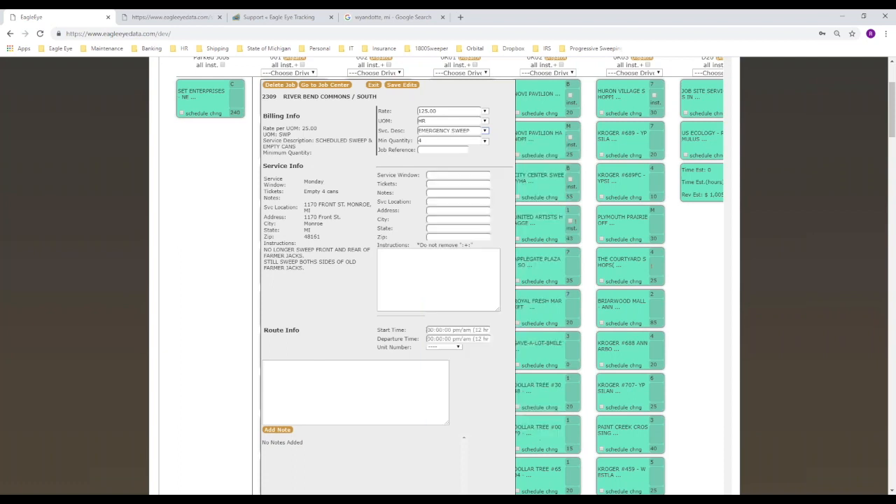
{"action": "left_click", "coordinate": [446, 150]}
{"action": "type", "text": "PO 1234"}
{"action": "left_click", "coordinate": [394, 89]}
Load route 001's Route Record for January 22, 2019.
{"action": "left_click", "coordinate": [372, 85]}
{"action": "left_click", "coordinate": [284, 99]}
{"action": "left_click", "coordinate": [303, 119]}
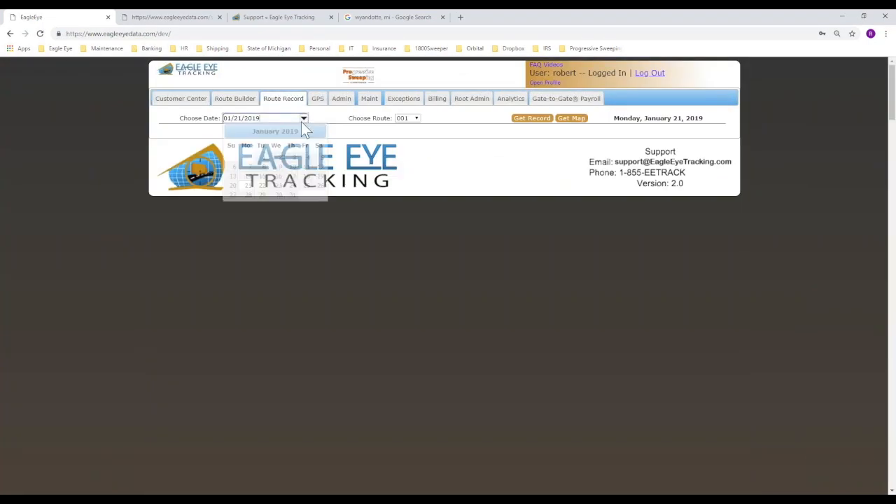
{"action": "left_click", "coordinate": [265, 193]}
{"action": "left_click", "coordinate": [530, 118]}
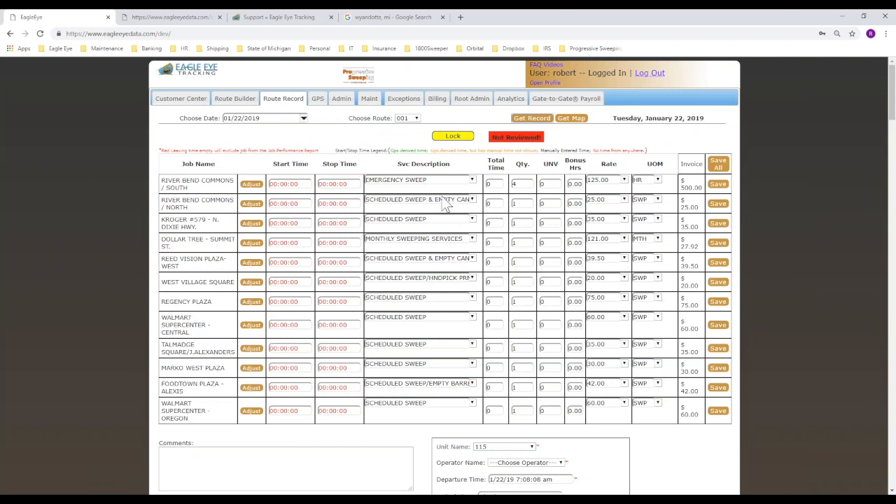
Mark the first job's quantity 4, 125.00 rate and EMERGENCY SWEEP, then reopen it in Route Builder.
{"action": "mouse_move", "coordinate": [518, 174]}
{"action": "left_mouse_down"}
{"action": "mouse_move", "coordinate": [495, 185]}
{"action": "mouse_move", "coordinate": [523, 172]}
{"action": "mouse_move", "coordinate": [508, 174]}
{"action": "left_mouse_up"}
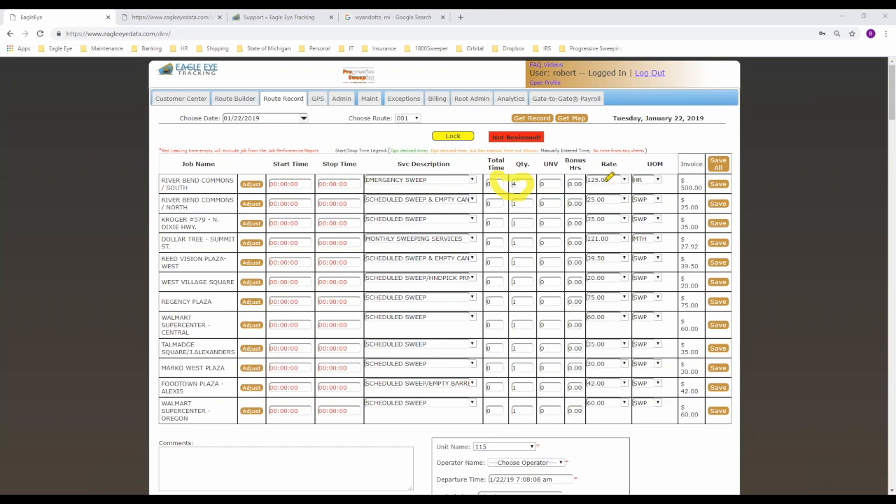
{"action": "left_click_drag", "start_coordinate": [586, 188], "coordinate": [662, 188]}
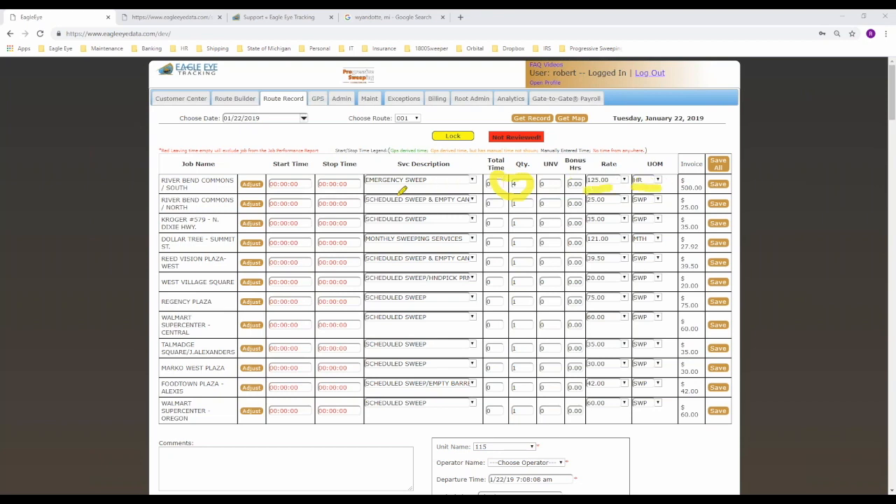
{"action": "mouse_move", "coordinate": [371, 184]}
{"action": "left_mouse_down"}
{"action": "mouse_move", "coordinate": [459, 169]}
{"action": "mouse_move", "coordinate": [361, 168]}
{"action": "mouse_move", "coordinate": [389, 188]}
{"action": "left_mouse_up"}
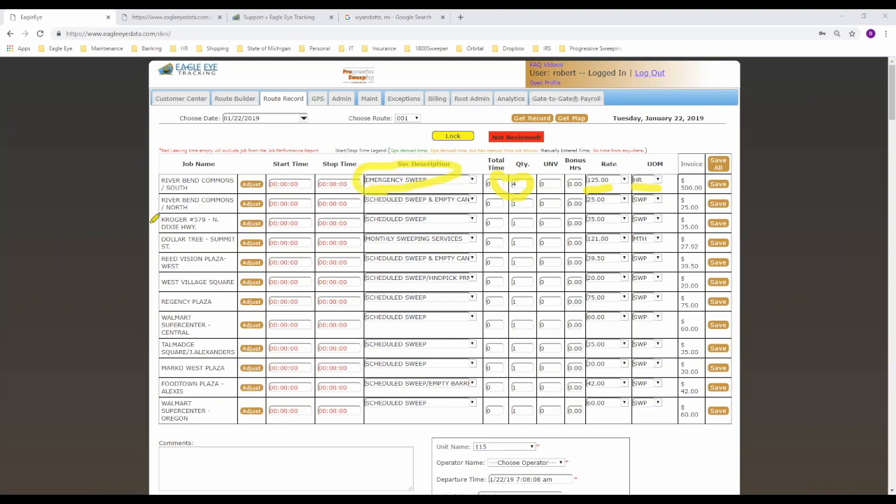
{"action": "key", "text": "Escape"}
{"action": "left_click", "coordinate": [235, 98]}
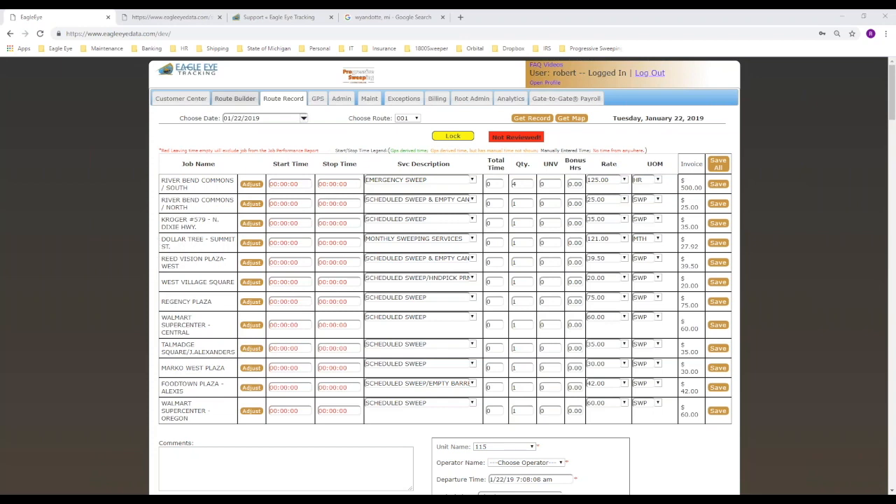
{"action": "left_click", "coordinate": [286, 248]}
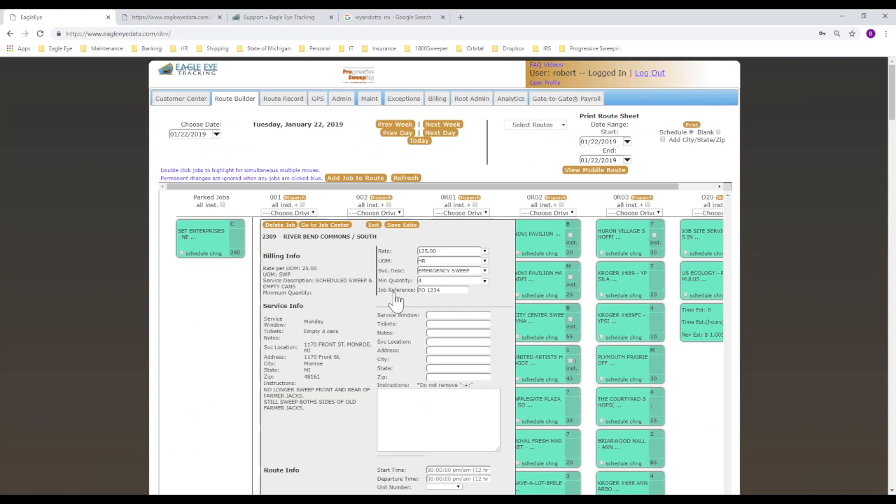
{"action": "left_click", "coordinate": [437, 98]}
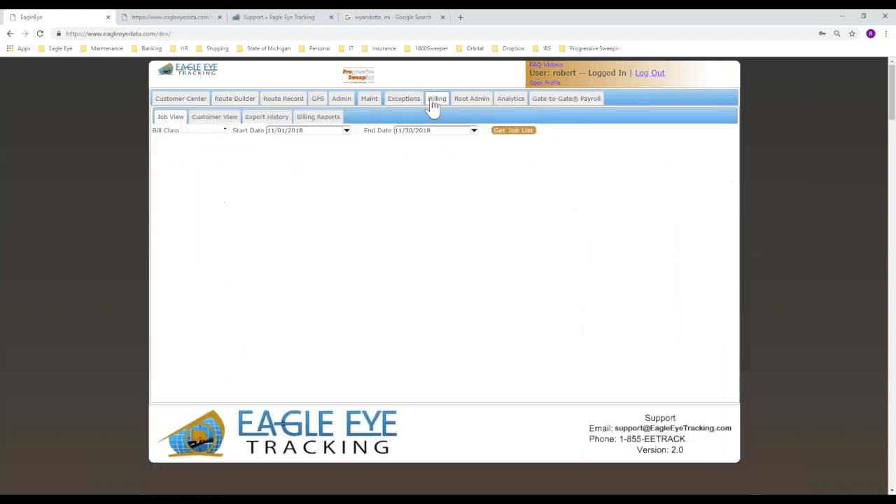
{"action": "left_click", "coordinate": [224, 130]}
{"action": "left_click", "coordinate": [202, 155]}
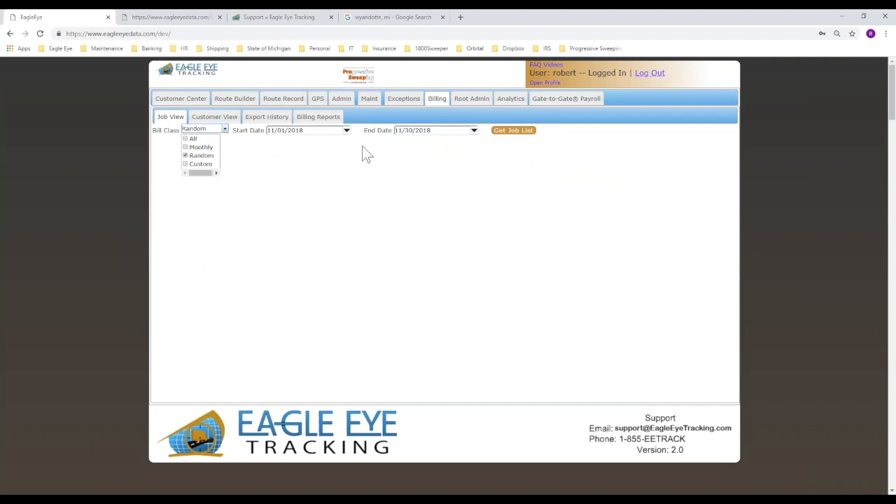
{"action": "left_click", "coordinate": [346, 130]}
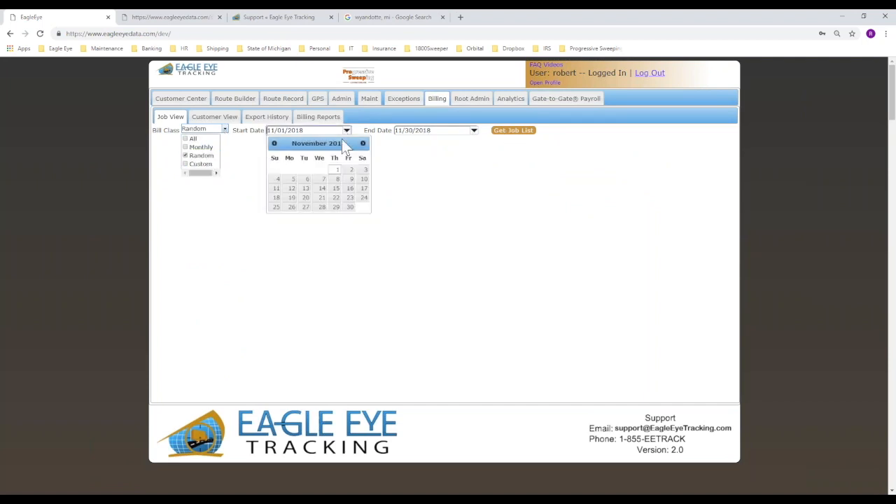
{"action": "left_click", "coordinate": [363, 144]}
{"action": "left_click", "coordinate": [363, 145]}
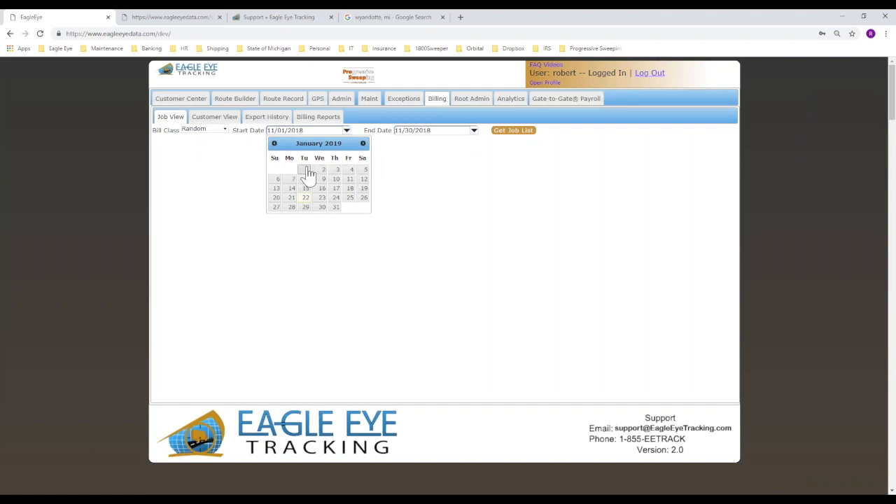
{"action": "left_click", "coordinate": [306, 170]}
{"action": "left_click", "coordinate": [474, 131]}
{"action": "left_click", "coordinate": [489, 144]}
{"action": "left_click", "coordinate": [490, 144]}
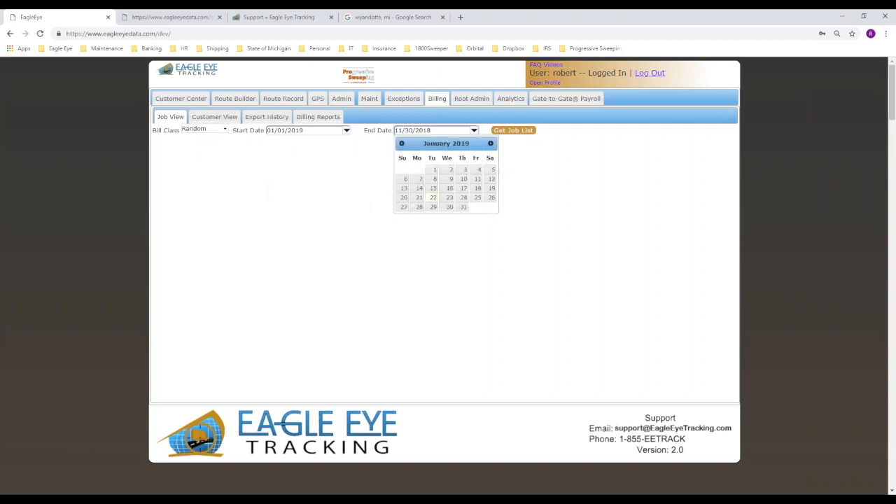
{"action": "left_click", "coordinate": [463, 207]}
{"action": "left_click", "coordinate": [512, 133]}
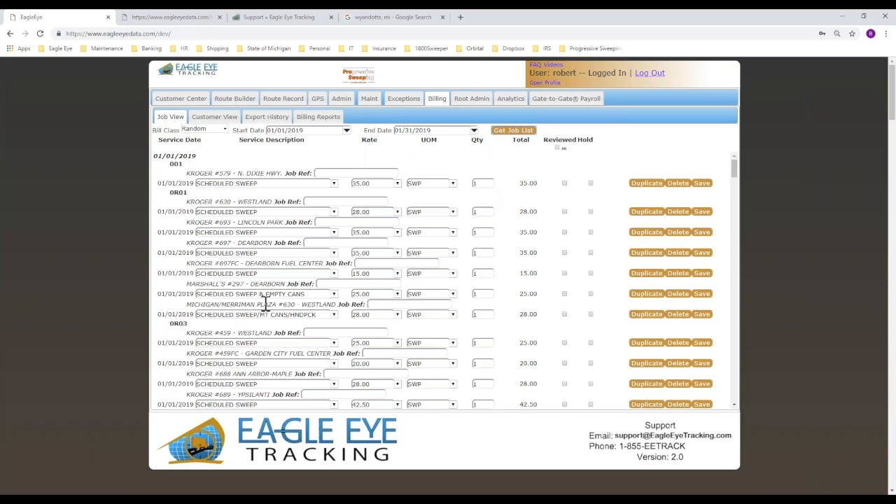
{"action": "mouse_move", "coordinate": [336, 155]}
{"action": "left_mouse_down"}
{"action": "mouse_move", "coordinate": [311, 153]}
{"action": "mouse_move", "coordinate": [392, 182]}
{"action": "mouse_move", "coordinate": [330, 152]}
{"action": "left_mouse_up"}
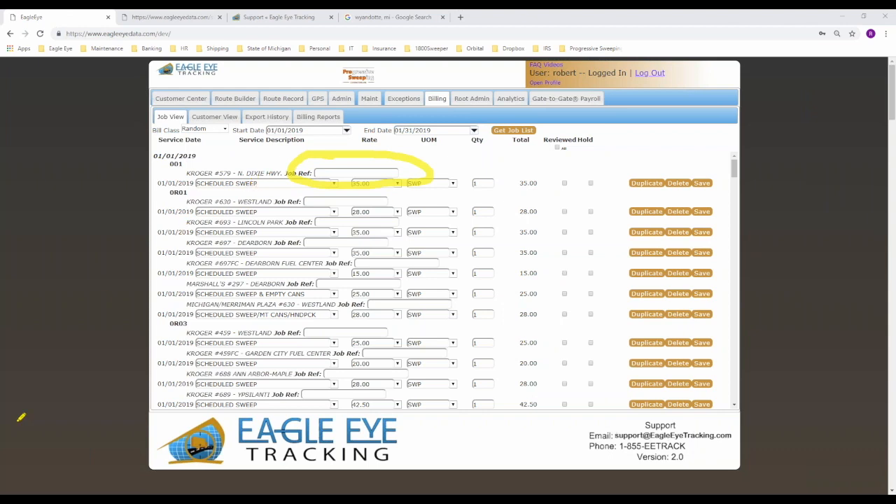
{"action": "key", "text": "Escape"}
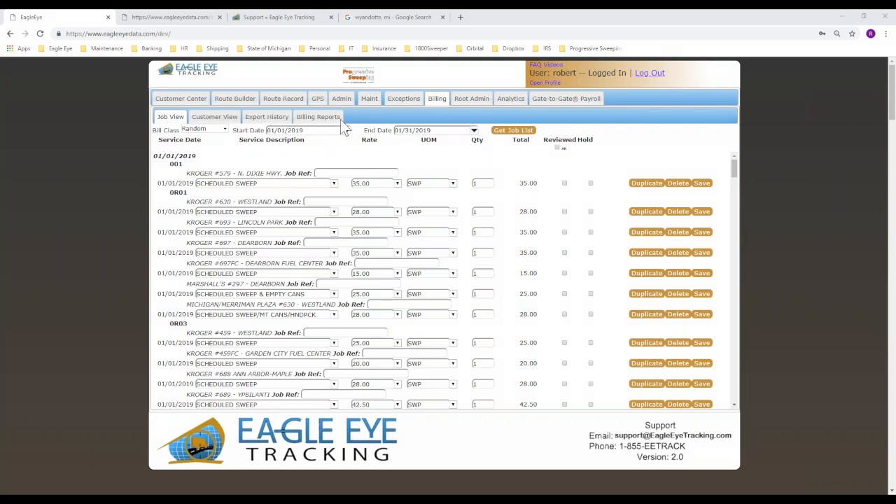
{"action": "left_click", "coordinate": [235, 100]}
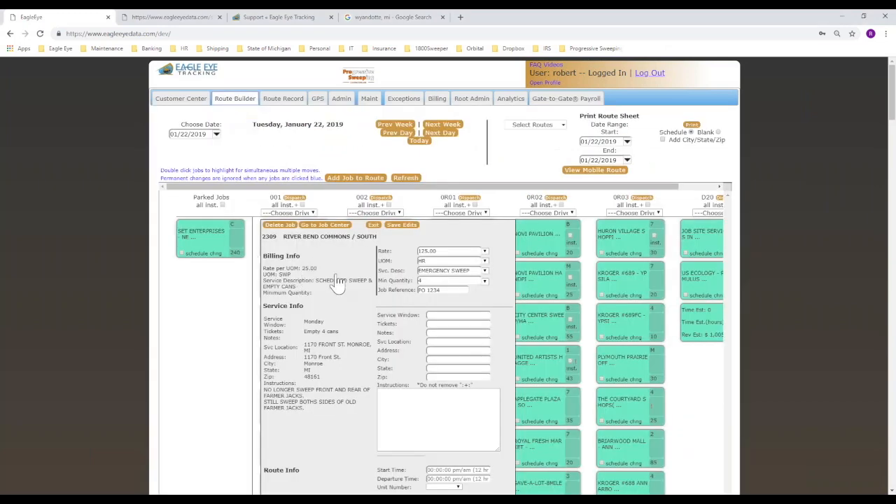
Append 'pm' so the job's service window override reads '8 pm - 12 am'.
{"action": "scroll", "coordinate": [350, 284], "scroll_direction": "down", "scroll_amount": 2}
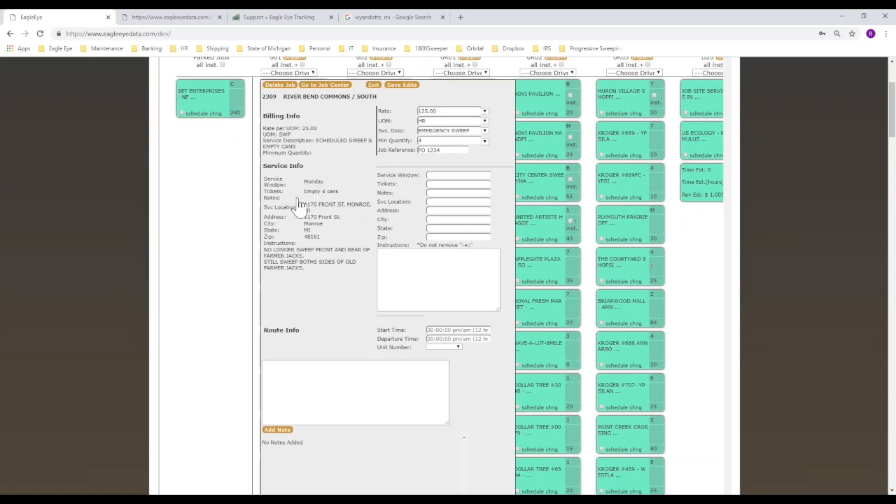
{"action": "left_click", "coordinate": [457, 175]}
{"action": "type", "text": "pm - 12 am"}
{"action": "left_click", "coordinate": [433, 194]}
{"action": "mouse_move", "coordinate": [424, 240]}
{"action": "left_mouse_down"}
{"action": "mouse_move", "coordinate": [365, 250]}
{"action": "mouse_move", "coordinate": [515, 257]}
{"action": "mouse_move", "coordinate": [429, 246]}
{"action": "left_mouse_up"}
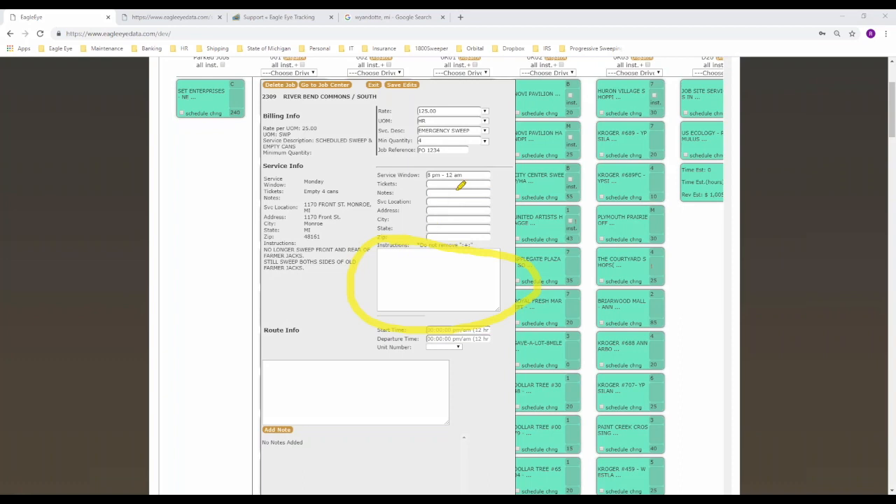
{"action": "mouse_move", "coordinate": [415, 186]}
{"action": "left_mouse_down"}
{"action": "mouse_move", "coordinate": [365, 201]}
{"action": "mouse_move", "coordinate": [515, 194]}
{"action": "mouse_move", "coordinate": [378, 184]}
{"action": "left_mouse_up"}
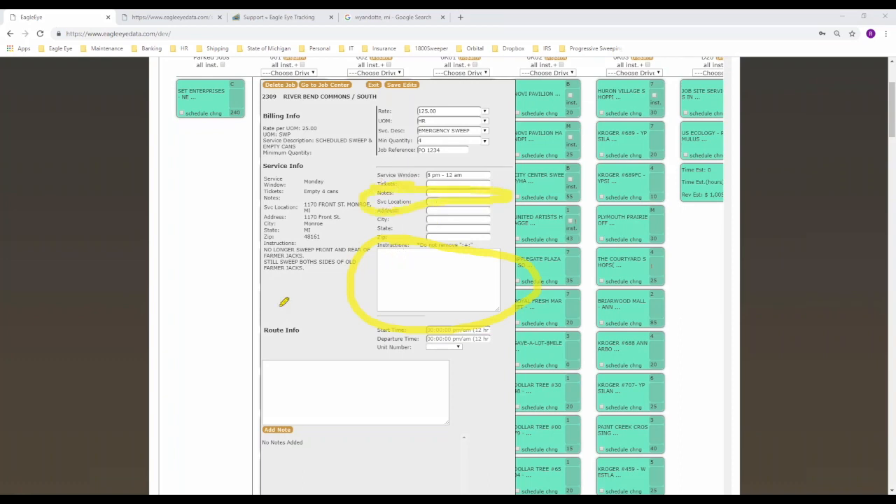
{"action": "key", "text": "Escape"}
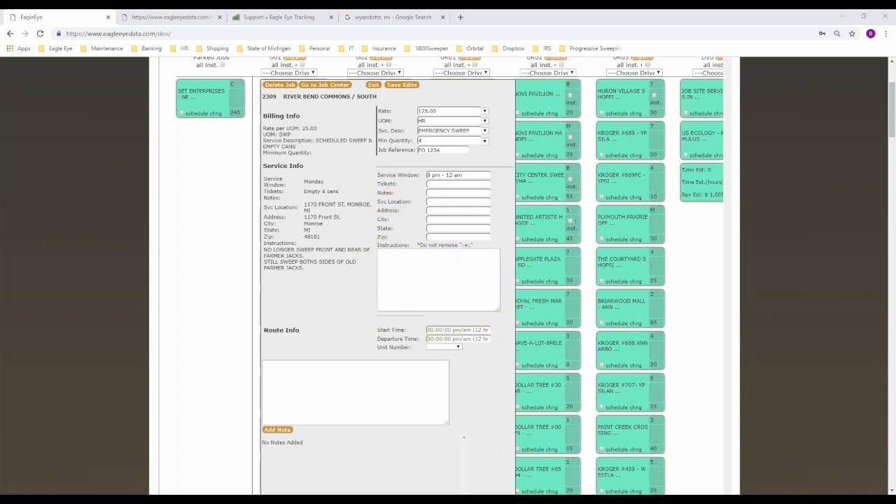
Enter test notes and instructions to see the General Manager, correct to 'emptied', then save and exit.
{"action": "left_click", "coordinate": [430, 194]}
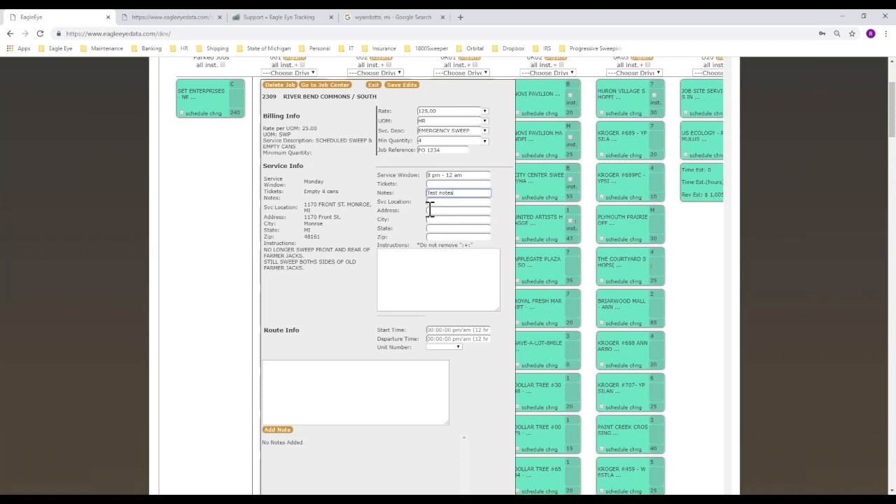
{"action": "left_click", "coordinate": [418, 266]}
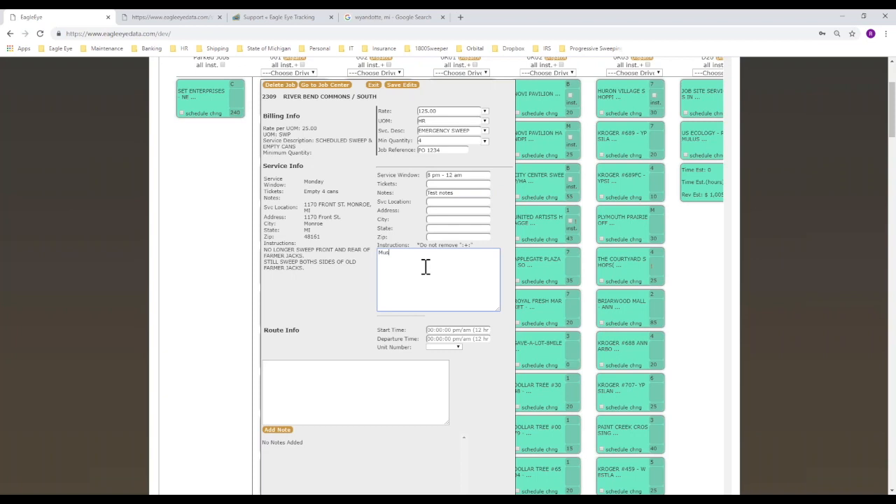
{"action": "type", "text": "Must see General Manager for this instance."}
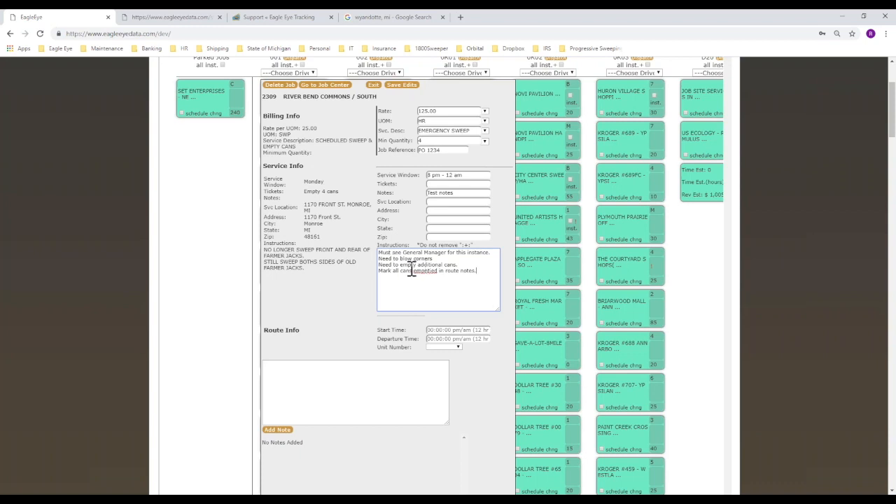
{"action": "right_click", "coordinate": [425, 271]}
{"action": "left_click", "coordinate": [446, 280]}
{"action": "left_click", "coordinate": [396, 86]}
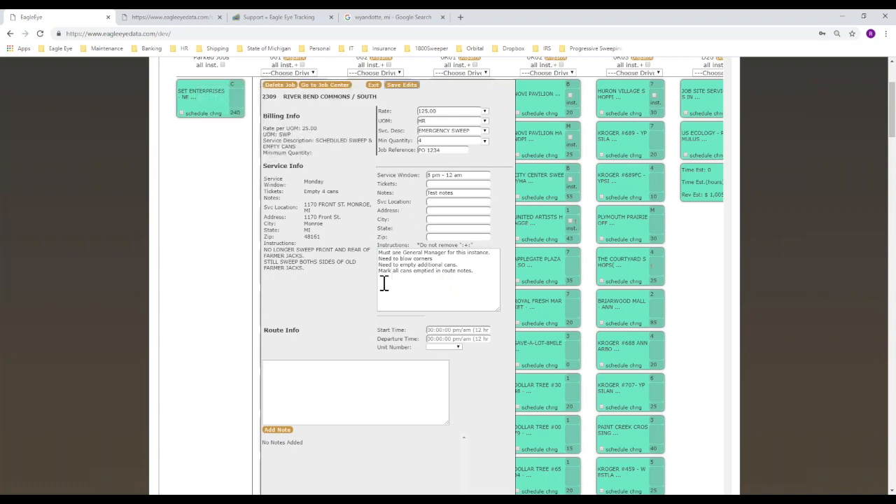
{"action": "left_click", "coordinate": [371, 84]}
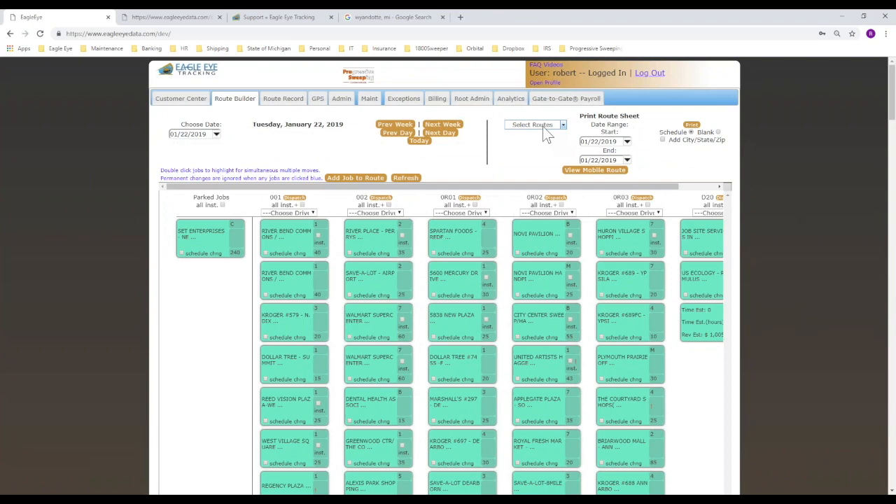
Select route 001, view its mobile route sheet with the new notes, and return to EagleEye.
{"action": "left_click", "coordinate": [540, 126]}
{"action": "left_click", "coordinate": [530, 153]}
{"action": "left_click", "coordinate": [588, 174]}
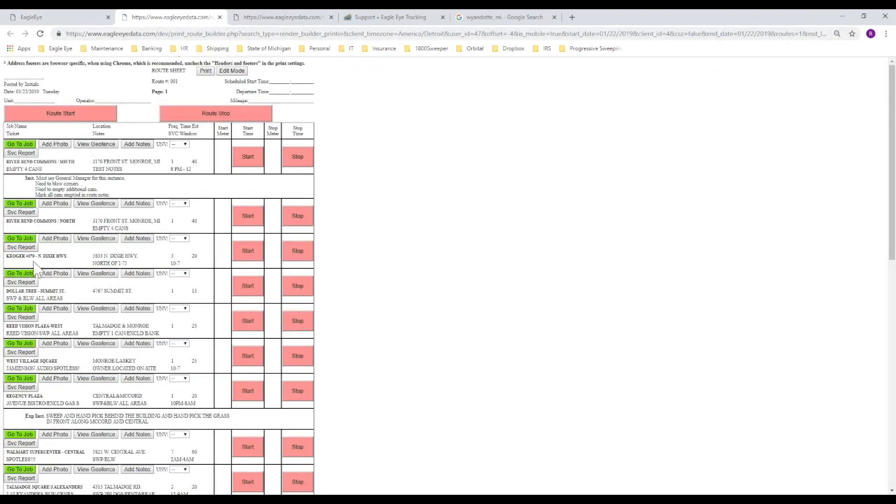
{"action": "mouse_move", "coordinate": [25, 169]}
{"action": "left_mouse_down"}
{"action": "mouse_move", "coordinate": [66, 208]}
{"action": "mouse_move", "coordinate": [168, 188]}
{"action": "mouse_move", "coordinate": [140, 172]}
{"action": "mouse_move", "coordinate": [14, 172]}
{"action": "left_mouse_up"}
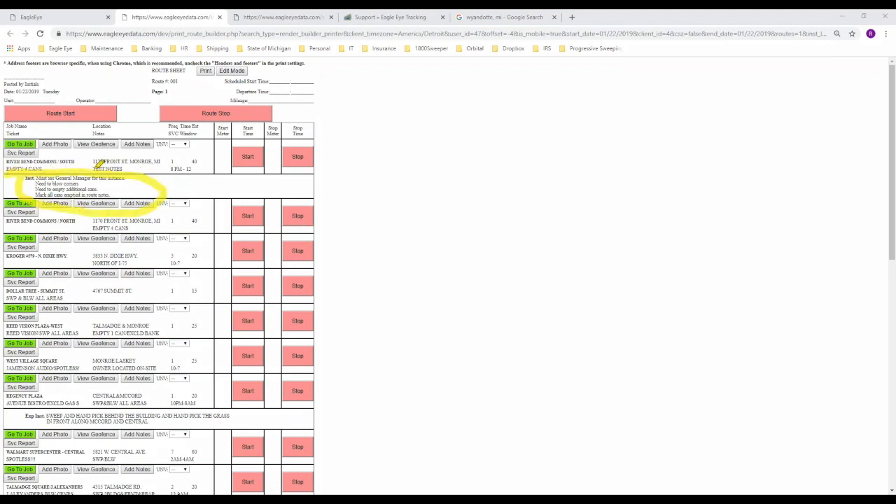
{"action": "mouse_move", "coordinate": [90, 167]}
{"action": "left_mouse_down"}
{"action": "mouse_move", "coordinate": [136, 169]}
{"action": "mouse_move", "coordinate": [92, 168]}
{"action": "left_mouse_up"}
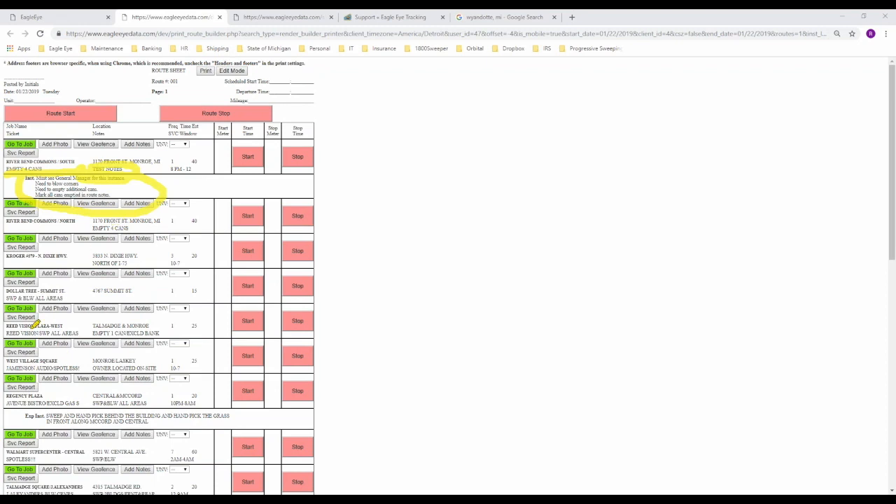
{"action": "key", "text": "Escape"}
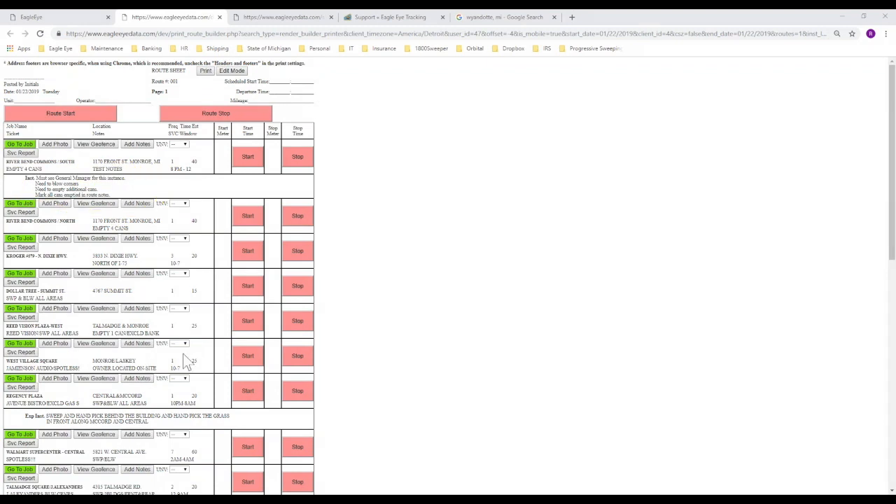
{"action": "left_click", "coordinate": [64, 19]}
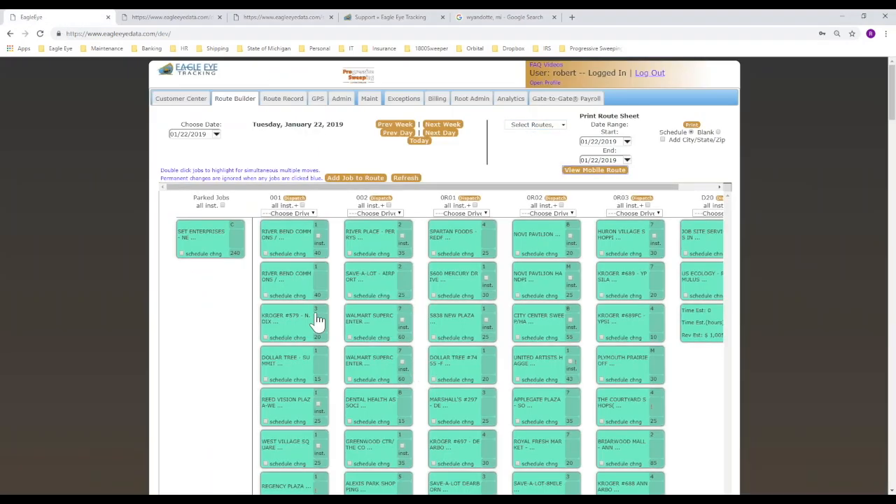
Give the River Bend Commons / South job a 9:00 pm start and 9:30 pm departure.
{"action": "left_click", "coordinate": [301, 250]}
{"action": "scroll", "coordinate": [364, 362], "scroll_direction": "down", "scroll_amount": 3}
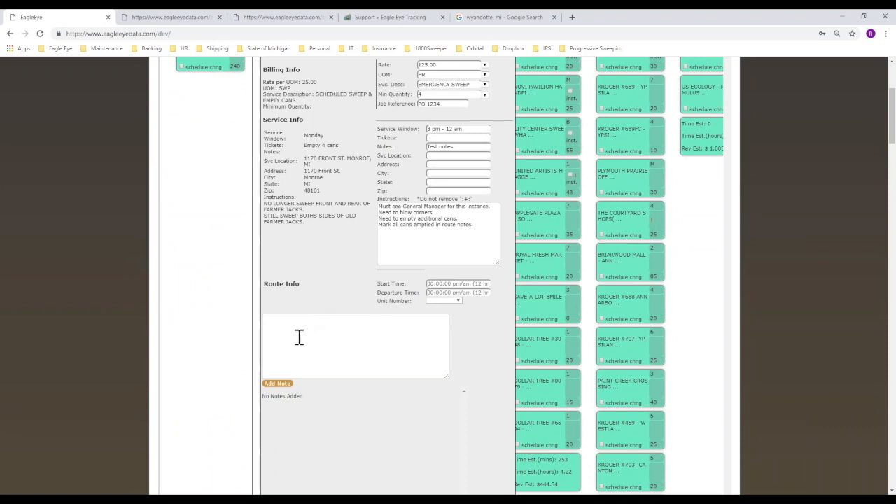
{"action": "left_click", "coordinate": [433, 284]}
{"action": "type", "text": "9:00 pm"}
{"action": "key", "text": "Tab"}
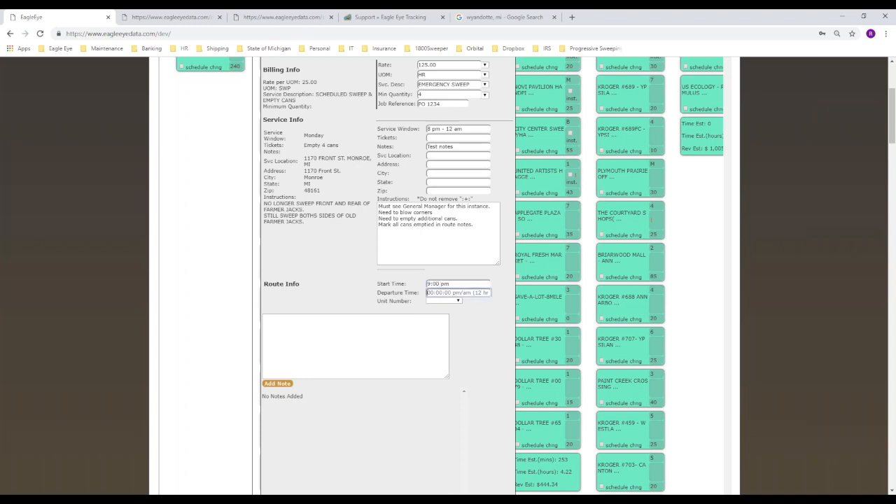
{"action": "type", "text": "9:30 pm"}
Assign unit 161 to the job and save its route edits.
{"action": "left_click", "coordinate": [453, 301]}
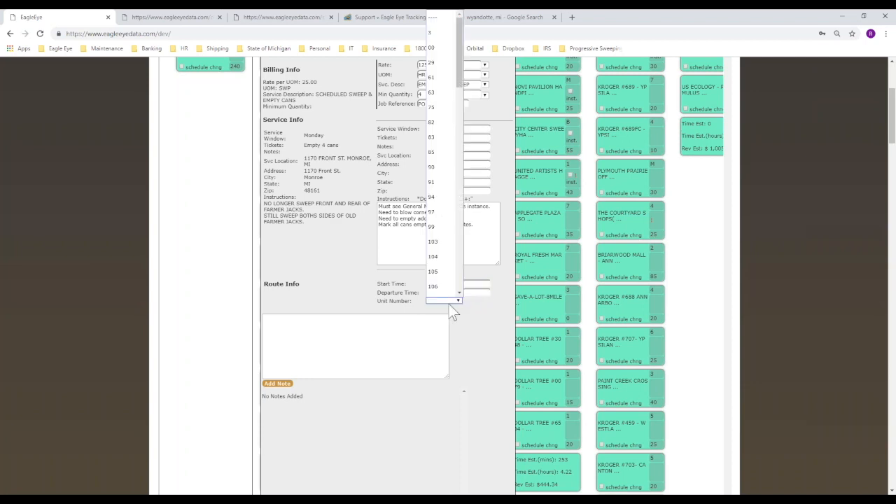
{"action": "scroll", "coordinate": [441, 295], "scroll_direction": "down", "scroll_amount": 10}
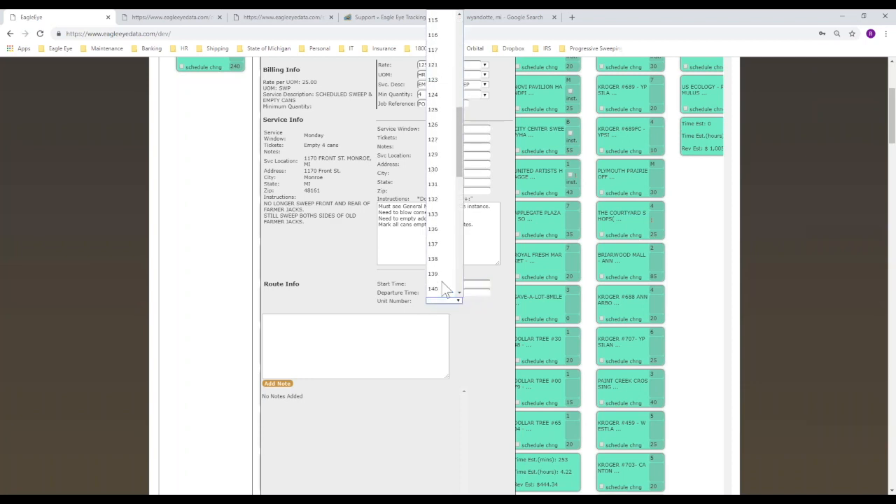
{"action": "left_click", "coordinate": [442, 279]}
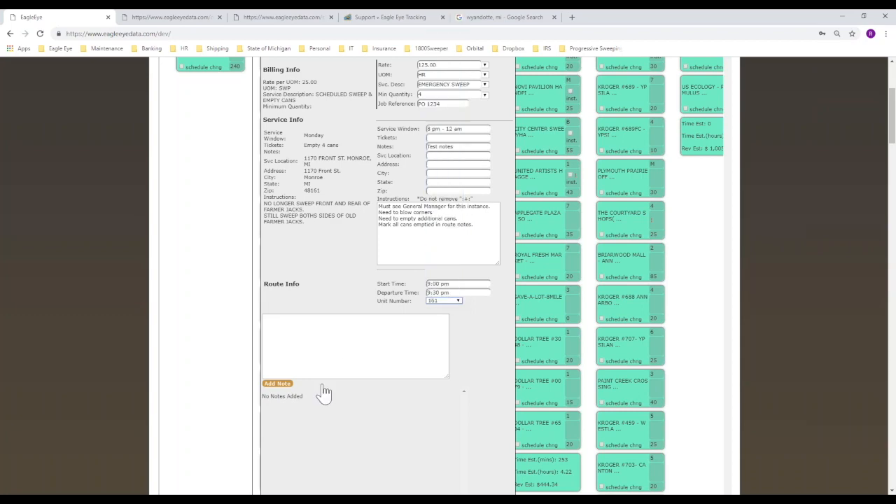
{"action": "scroll", "coordinate": [343, 301], "scroll_direction": "up", "scroll_amount": 3}
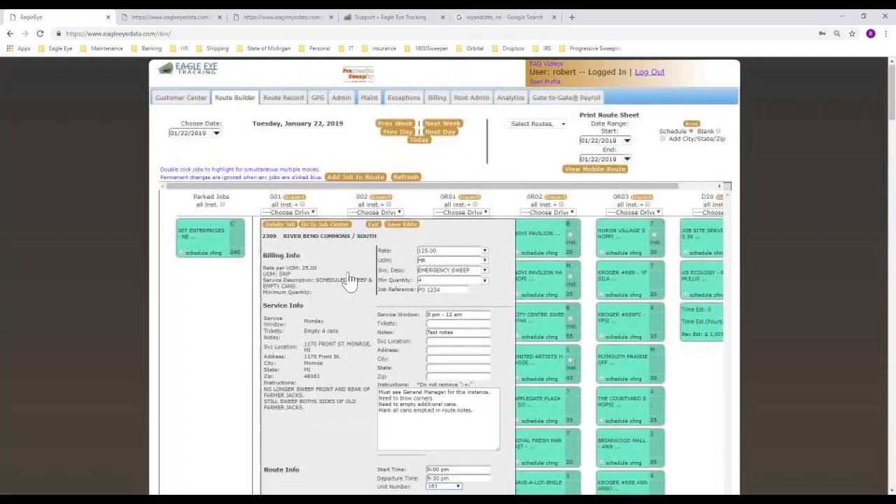
{"action": "left_click", "coordinate": [396, 228]}
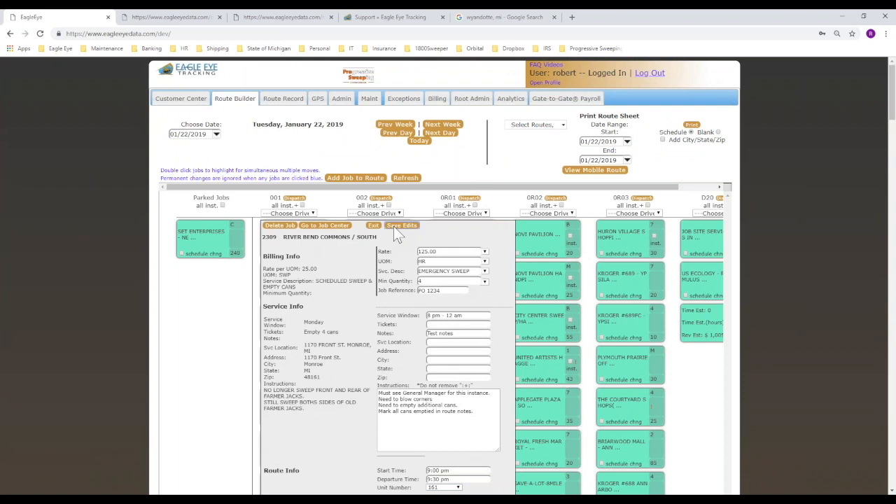
{"action": "left_click", "coordinate": [373, 227]}
Choose a driver whose name starts with J for route 001, then view route 001's mobile sheet.
{"action": "left_click", "coordinate": [312, 214]}
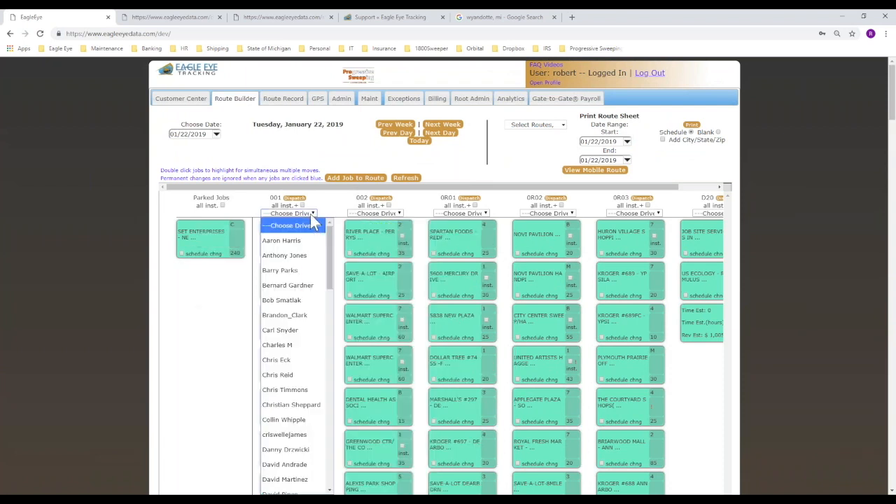
{"action": "key", "text": "j"}
{"action": "scroll", "coordinate": [311, 315], "scroll_direction": "down", "scroll_amount": 4}
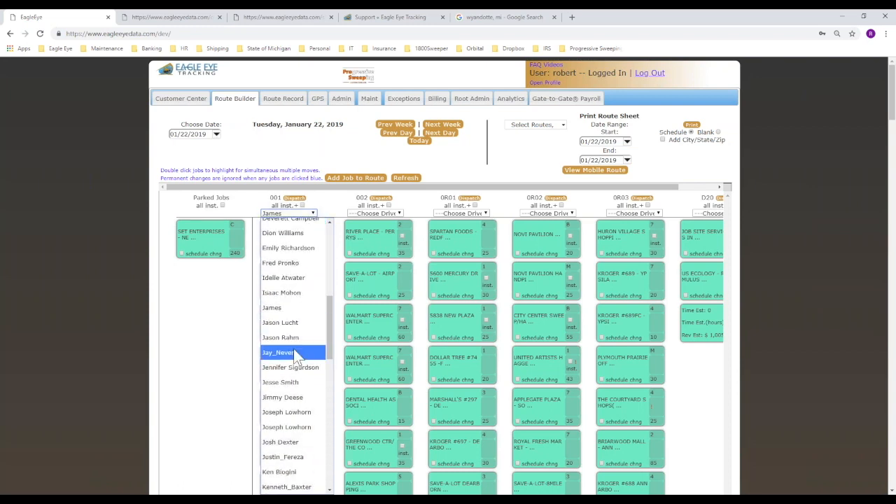
{"action": "left_click", "coordinate": [280, 323]}
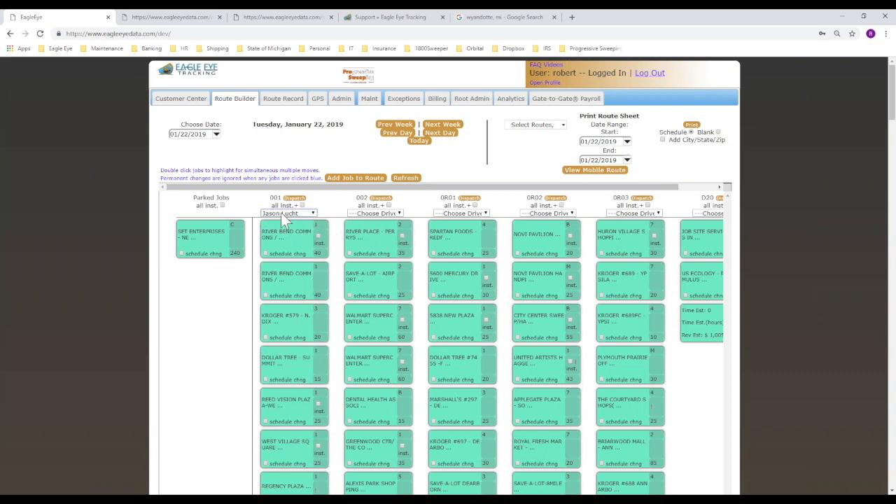
{"action": "left_click", "coordinate": [548, 125]}
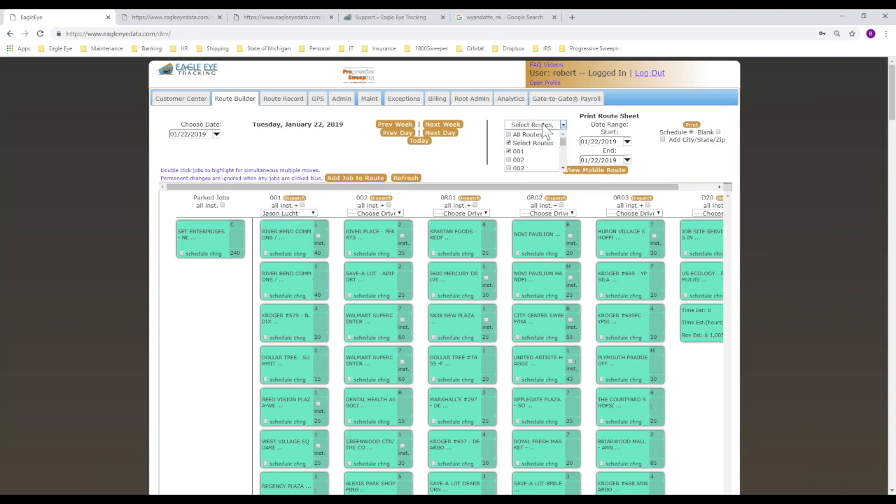
{"action": "left_click", "coordinate": [593, 172]}
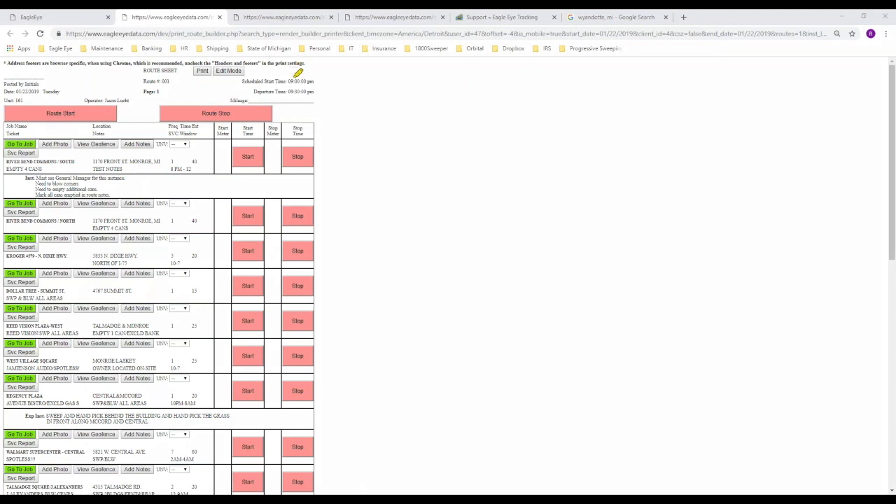
Check the route 001 sheet's 9:00 pm start, 9:30 pm departure, unit 161 and job notes, then return to Route Builder.
{"action": "mouse_move", "coordinate": [241, 83]}
{"action": "left_mouse_down"}
{"action": "mouse_move", "coordinate": [275, 82]}
{"action": "mouse_move", "coordinate": [285, 91]}
{"action": "left_mouse_up"}
{"action": "mouse_move", "coordinate": [129, 89]}
{"action": "left_mouse_down"}
{"action": "mouse_move", "coordinate": [158, 91]}
{"action": "mouse_move", "coordinate": [92, 100]}
{"action": "mouse_move", "coordinate": [17, 89]}
{"action": "mouse_move", "coordinate": [31, 105]}
{"action": "mouse_move", "coordinate": [21, 87]}
{"action": "left_mouse_up"}
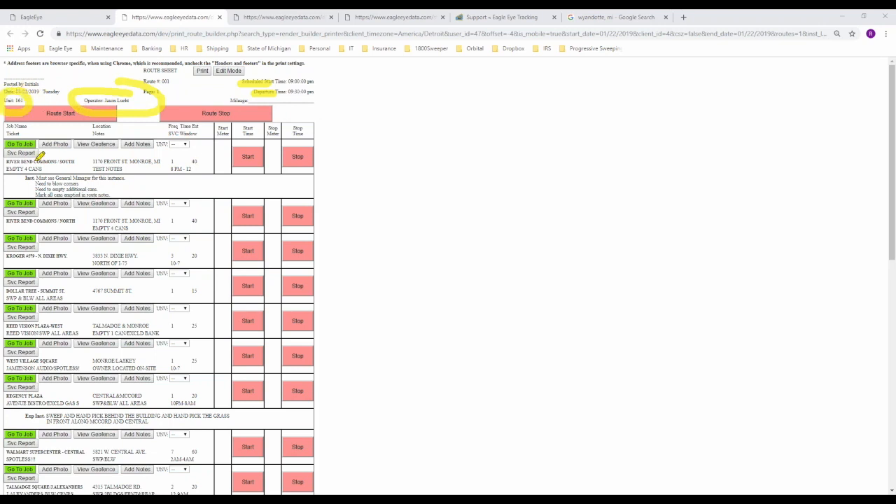
{"action": "left_click_drag", "start_coordinate": [147, 183], "coordinate": [156, 191]}
{"action": "mouse_move", "coordinate": [137, 155]}
{"action": "left_mouse_down"}
{"action": "mouse_move", "coordinate": [81, 174]}
{"action": "mouse_move", "coordinate": [153, 188]}
{"action": "left_mouse_up"}
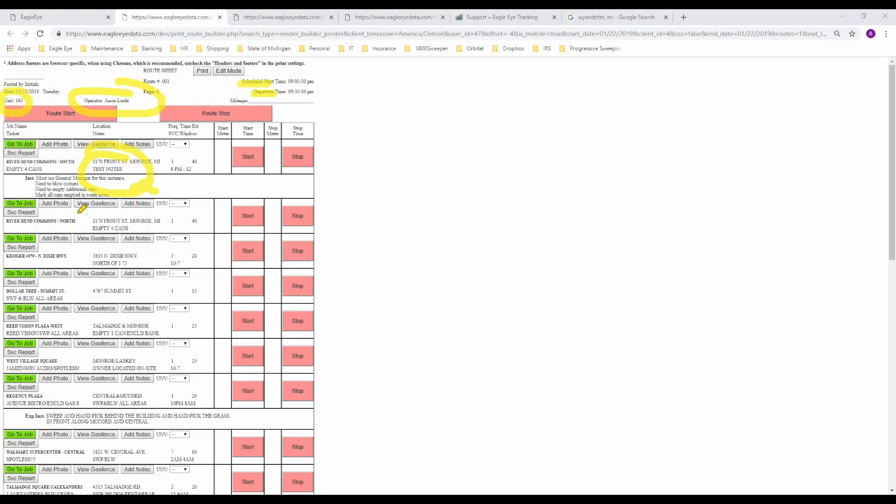
{"action": "key", "text": "Escape"}
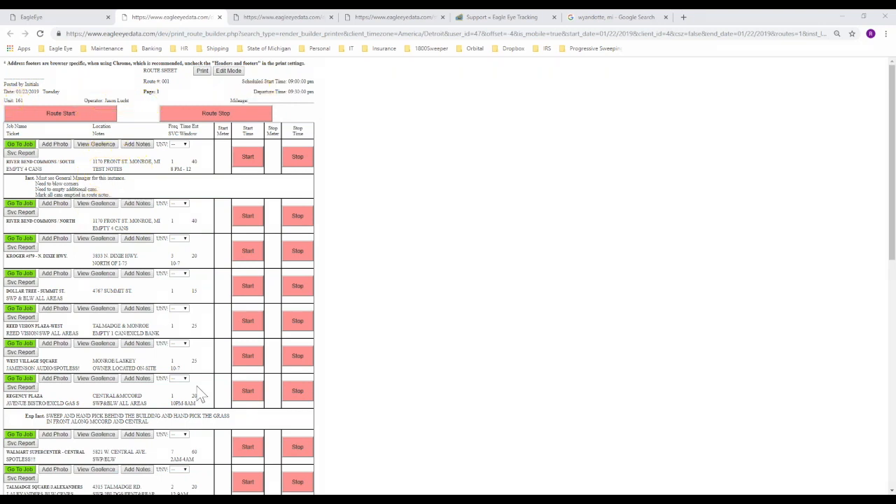
{"action": "left_click", "coordinate": [71, 20]}
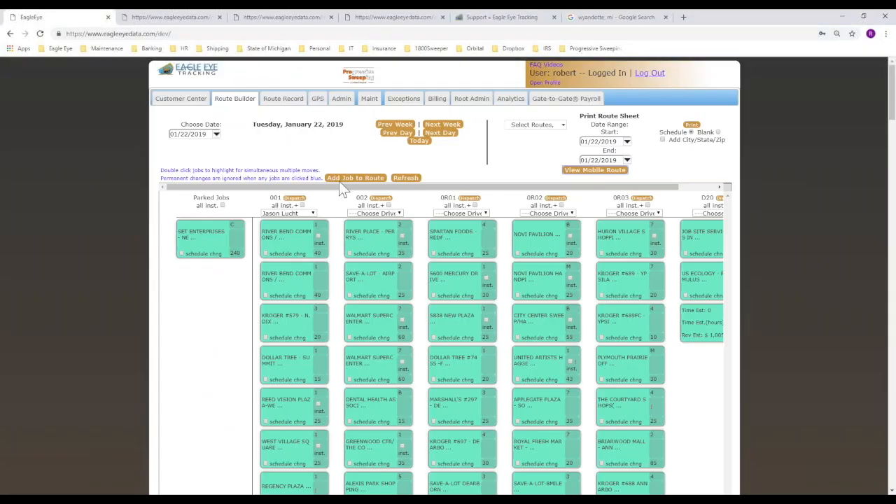
{"action": "left_click", "coordinate": [296, 246]}
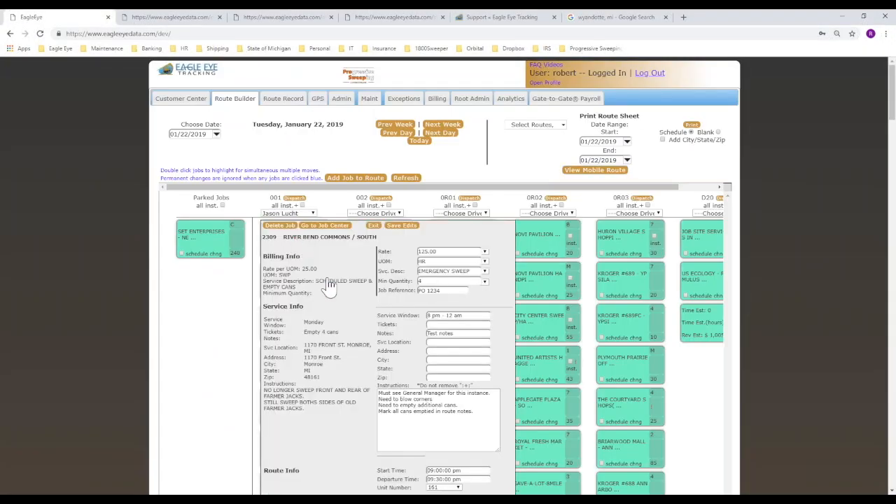
{"action": "scroll", "coordinate": [348, 327], "scroll_direction": "down", "scroll_amount": 3}
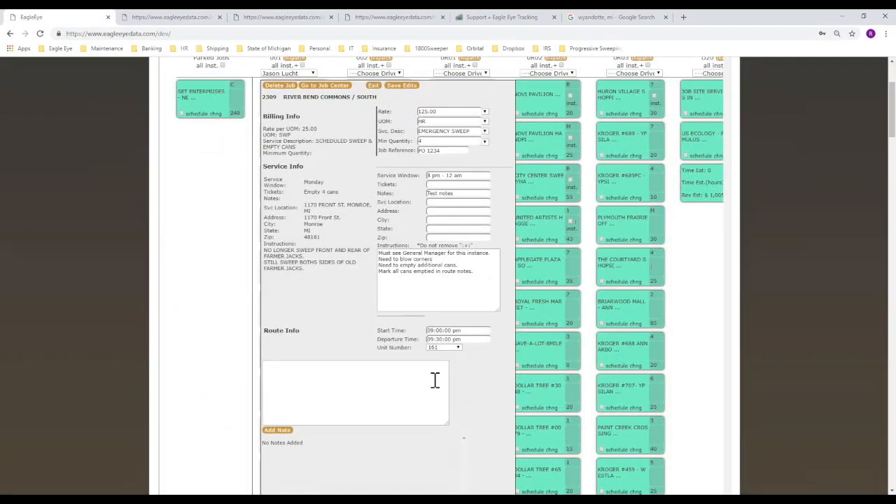
{"action": "scroll", "coordinate": [476, 327], "scroll_direction": "up", "scroll_amount": 2}
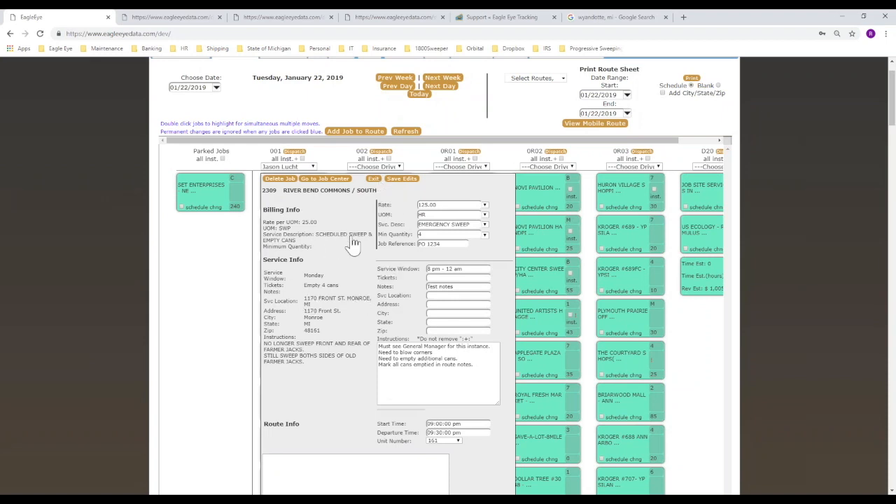
{"action": "left_click", "coordinate": [375, 180]}
Search jobs for 'ston' and assign 1064 STONECO - ZEEB ROAD to route 001.
{"action": "left_click", "coordinate": [355, 131]}
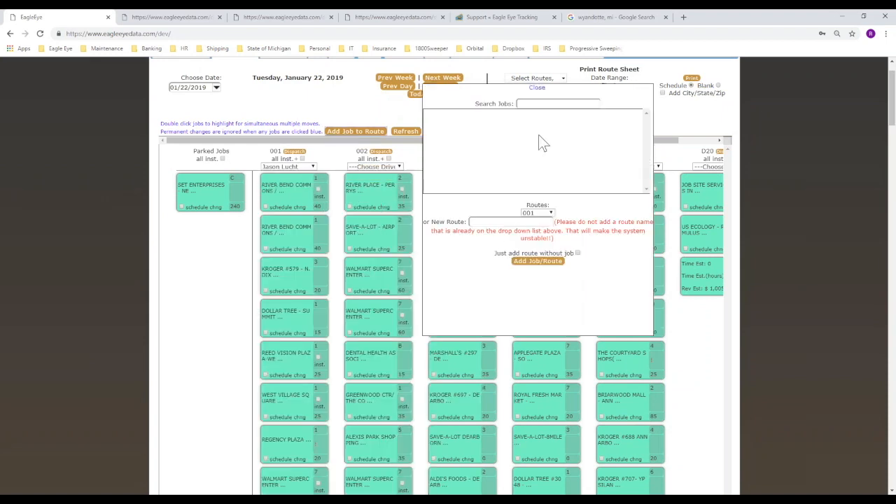
{"action": "left_click", "coordinate": [536, 103]}
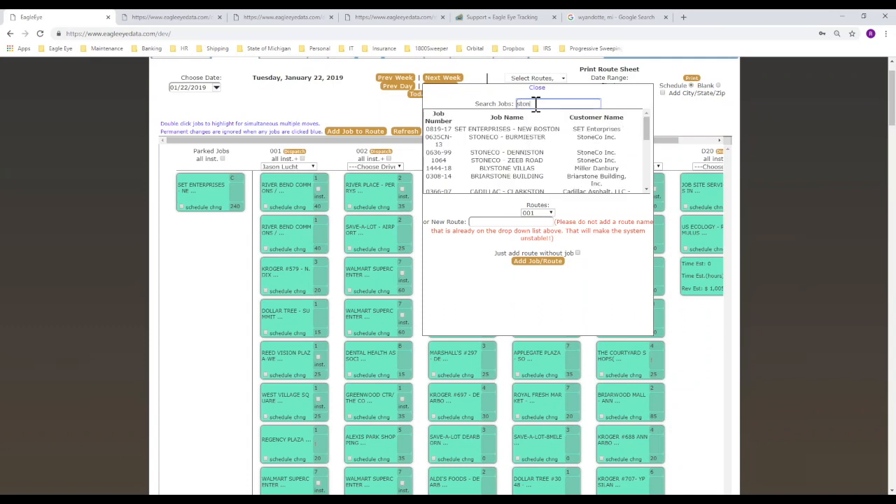
{"action": "left_click", "coordinate": [504, 162]}
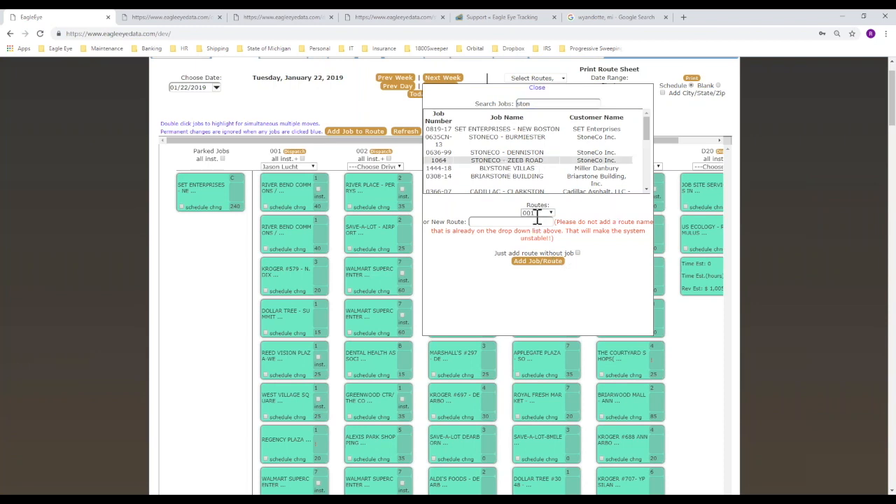
{"action": "left_click", "coordinate": [526, 265]}
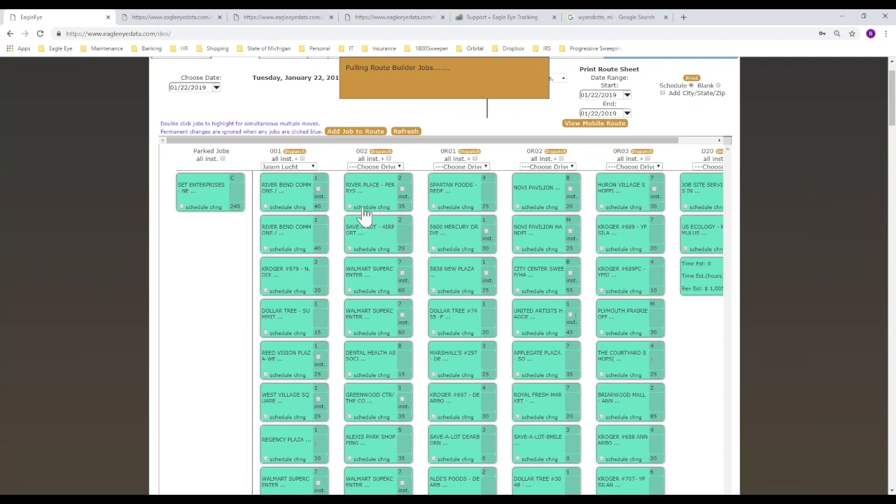
Override the STONECO - ZEEB ROAD job's unit to HR, rate to 125 and minimum quantity to 4, and save.
{"action": "left_click", "coordinate": [293, 196]}
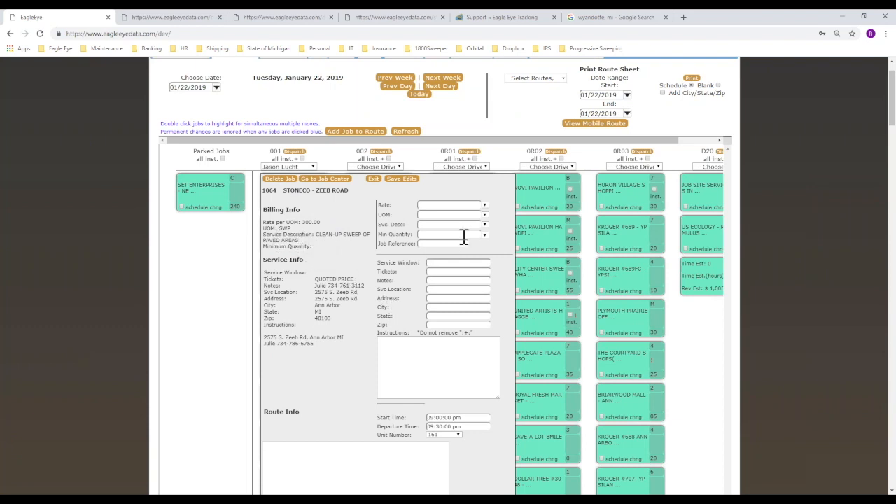
{"action": "left_click", "coordinate": [447, 205]}
{"action": "left_click", "coordinate": [396, 179]}
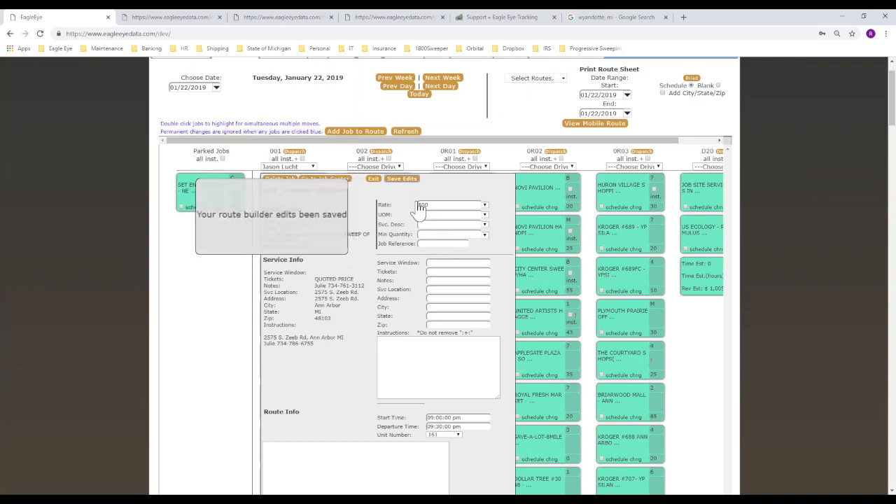
{"action": "left_click", "coordinate": [488, 215]}
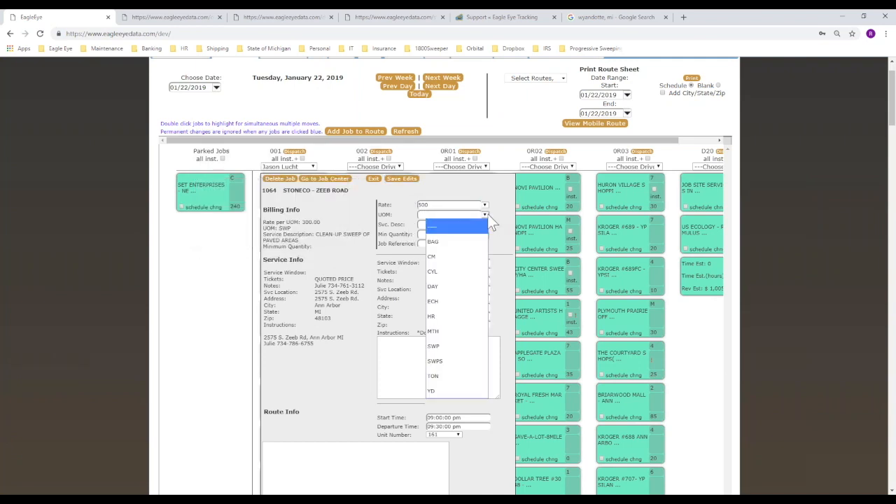
{"action": "left_click", "coordinate": [455, 315]}
{"action": "left_click_drag", "start_coordinate": [436, 205], "coordinate": [398, 201]}
{"action": "type", "text": "1125"}
{"action": "key", "text": "BackSpace"}
{"action": "key", "text": "BackSpace"}
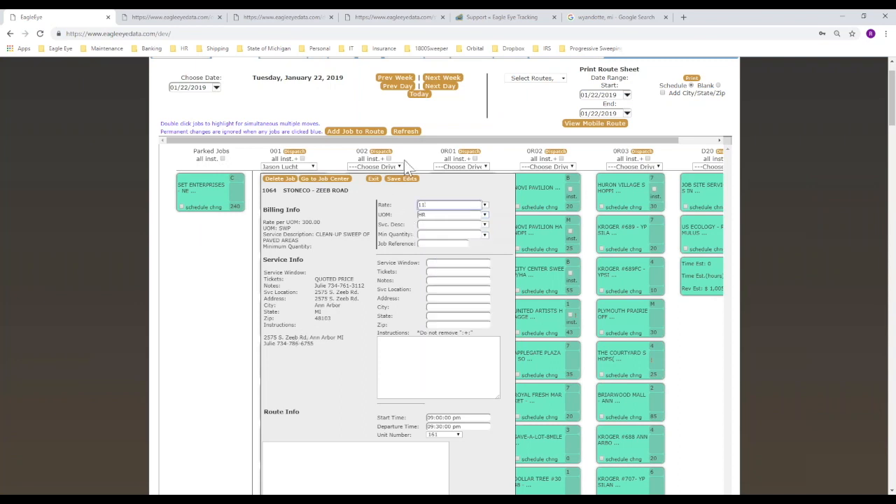
{"action": "type", "text": "25"}
{"action": "left_click", "coordinate": [452, 234]}
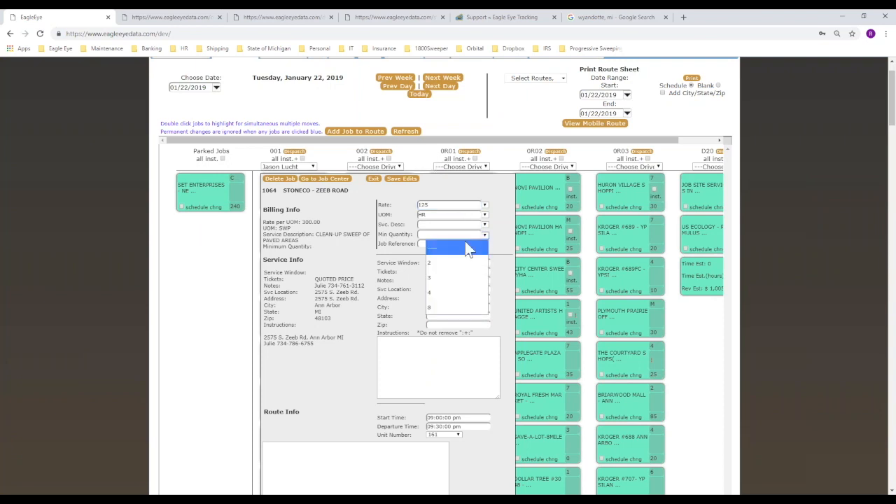
{"action": "left_click", "coordinate": [451, 287]}
{"action": "left_click", "coordinate": [404, 180]}
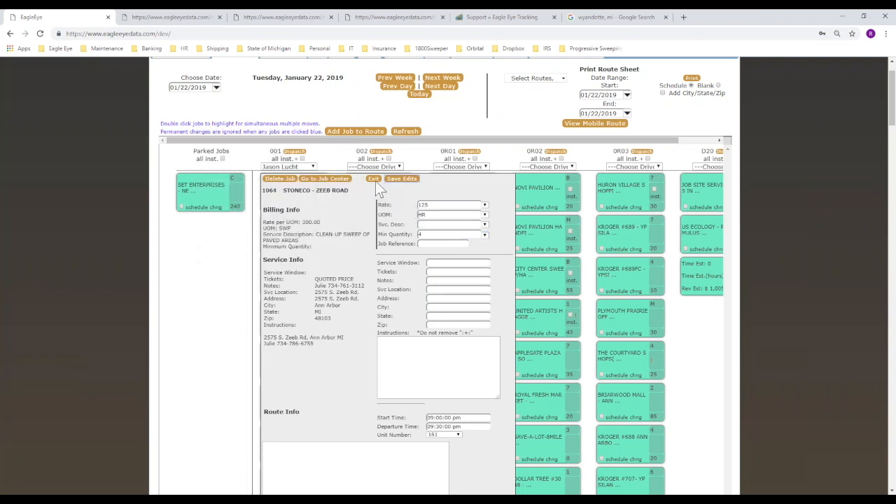
Set a Broom Sweeper service description, save it, and close the job panel.
{"action": "left_click", "coordinate": [484, 225]}
{"action": "scroll", "coordinate": [504, 319], "scroll_direction": "down", "scroll_amount": 2}
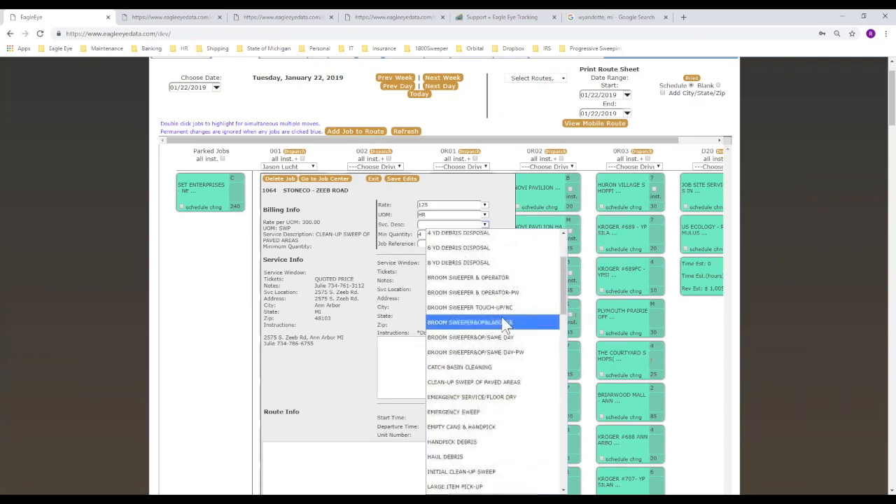
{"action": "left_click", "coordinate": [502, 278]}
{"action": "left_click", "coordinate": [401, 180]}
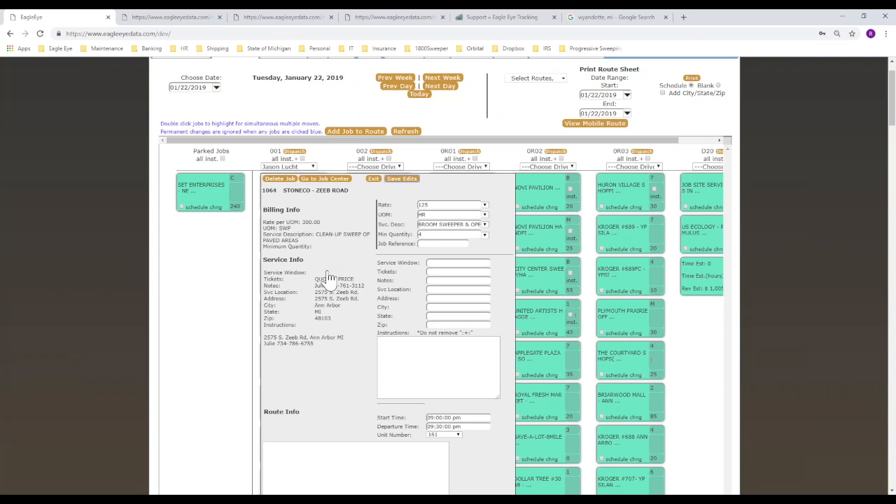
{"action": "left_click", "coordinate": [373, 178]}
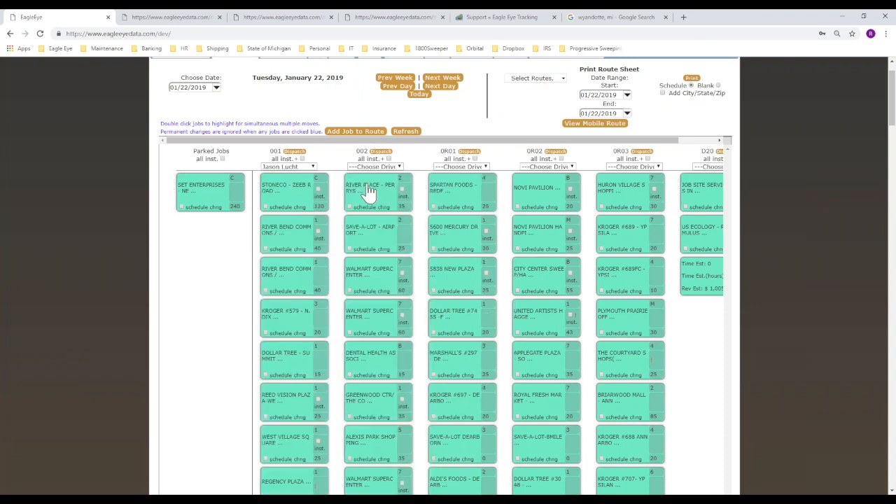
Enable all instructions on route 001, dispatch it, and print its route sheet before returning to the board.
{"action": "left_click", "coordinate": [301, 159]}
{"action": "left_click", "coordinate": [294, 151]}
{"action": "left_click", "coordinate": [692, 79]}
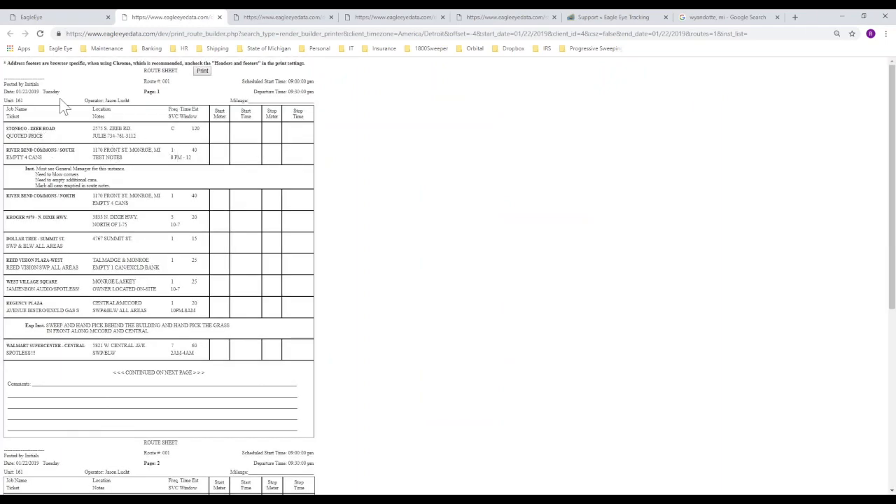
{"action": "left_click", "coordinate": [77, 18]}
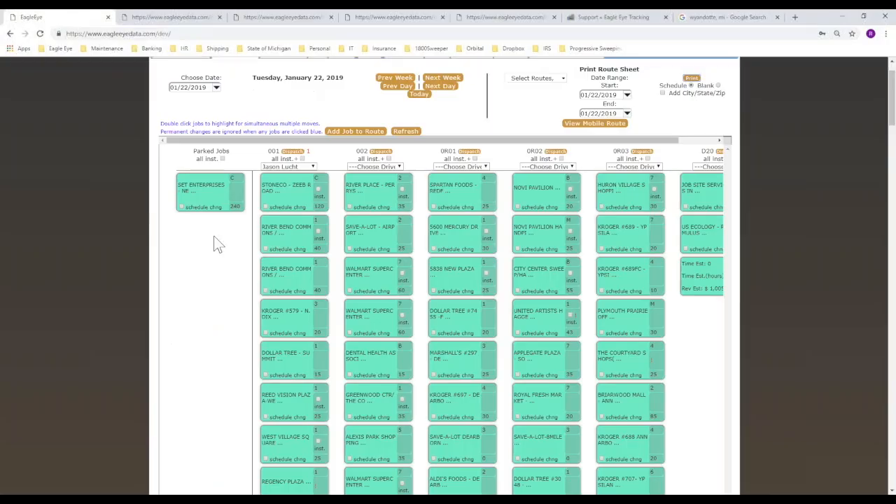
Delete the STONECO - ZEEB ROAD job from route 001 and redispatch, raising its dispatch count to 2.
{"action": "left_click", "coordinate": [290, 200]}
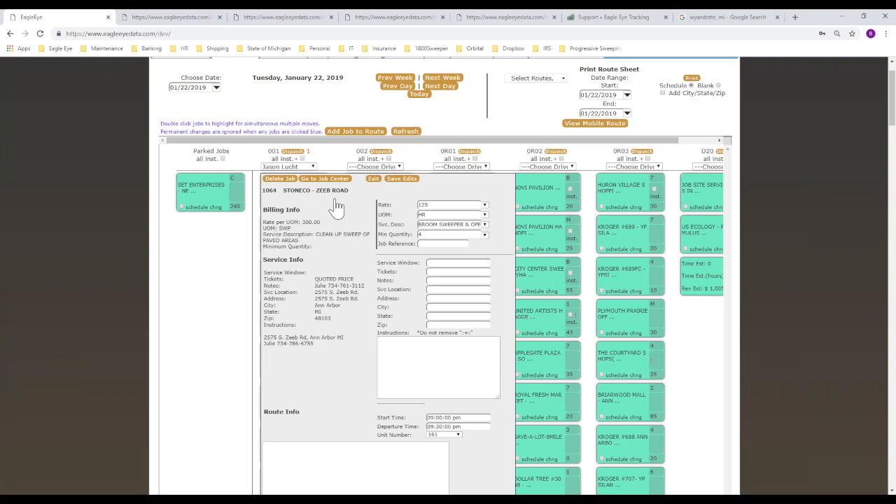
{"action": "left_click", "coordinate": [280, 180]}
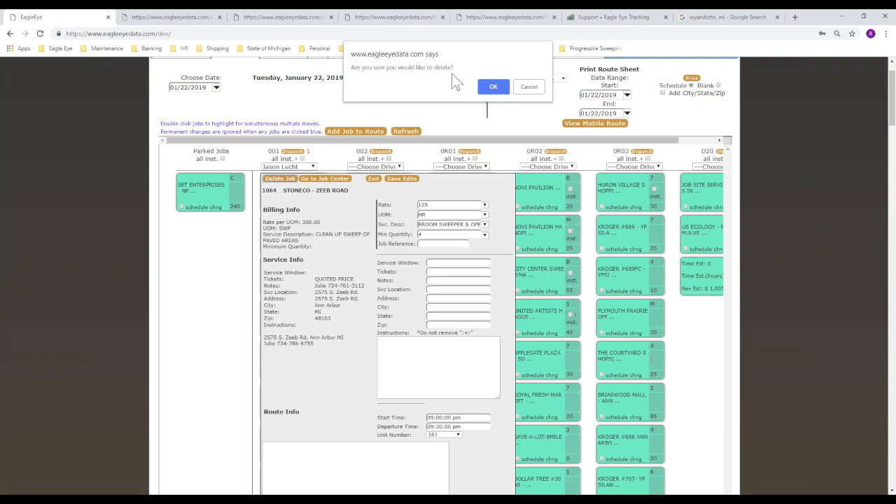
{"action": "left_click", "coordinate": [493, 87]}
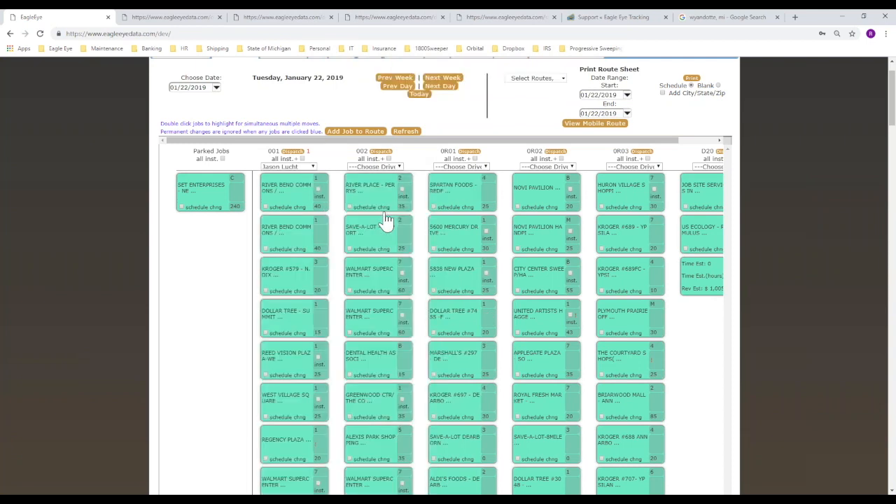
{"action": "left_click", "coordinate": [294, 153]}
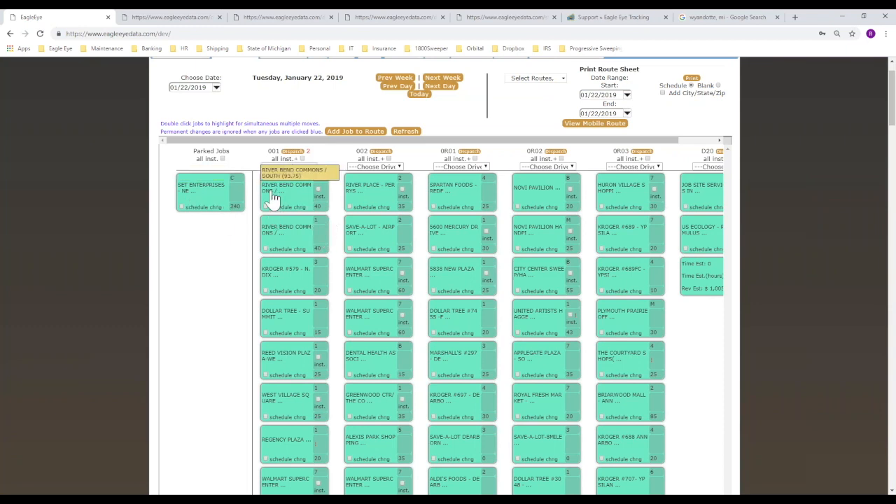
Move the SPARTAN FOODS job from route 0R01 to Parked Jobs and delete it.
{"action": "left_click_drag", "start_coordinate": [452, 193], "coordinate": [184, 256]}
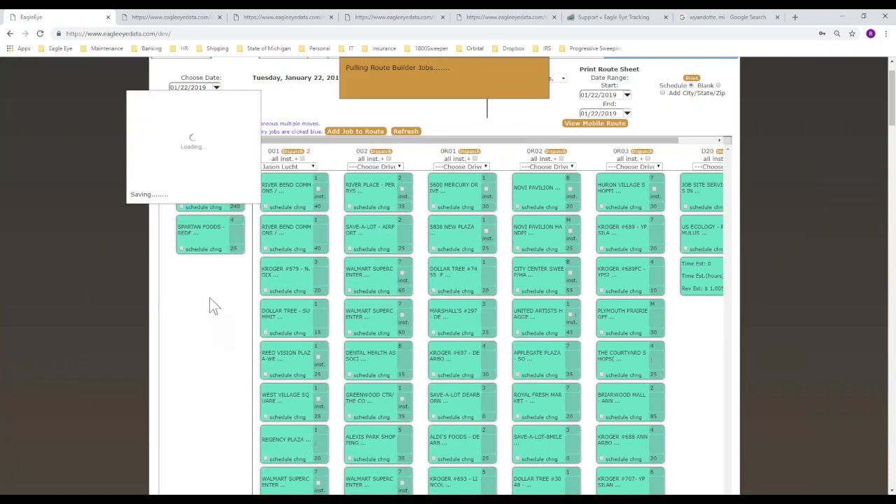
{"action": "left_click", "coordinate": [216, 249]}
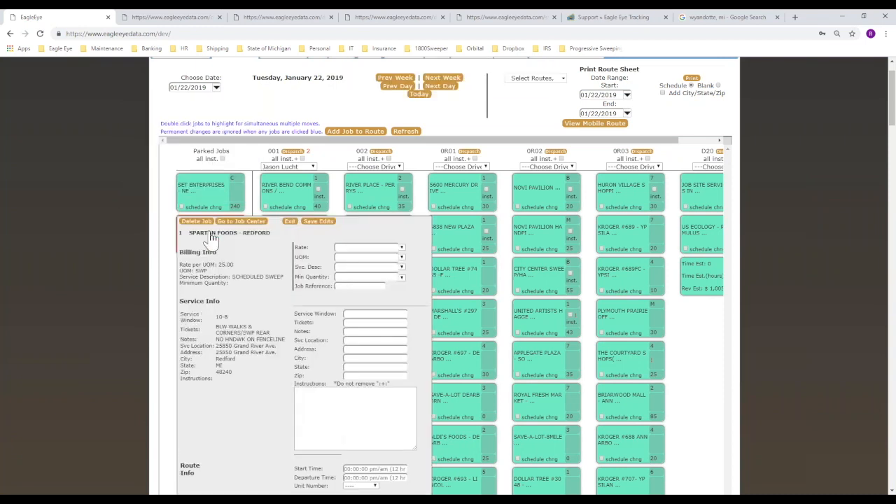
{"action": "left_click", "coordinate": [197, 221]}
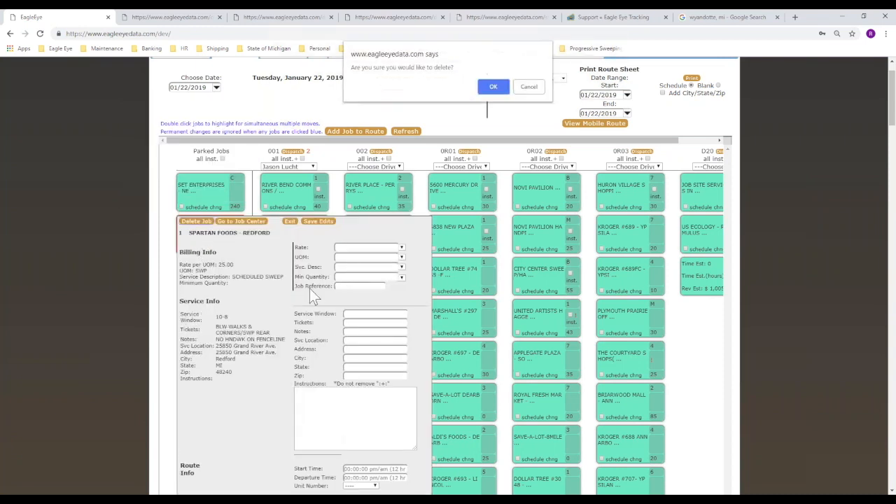
{"action": "left_click", "coordinate": [493, 87]}
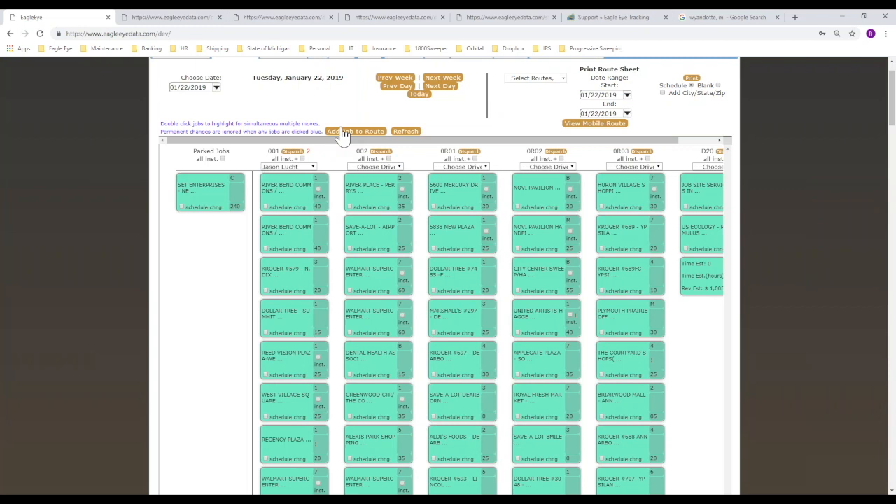
{"action": "left_click", "coordinate": [284, 192]}
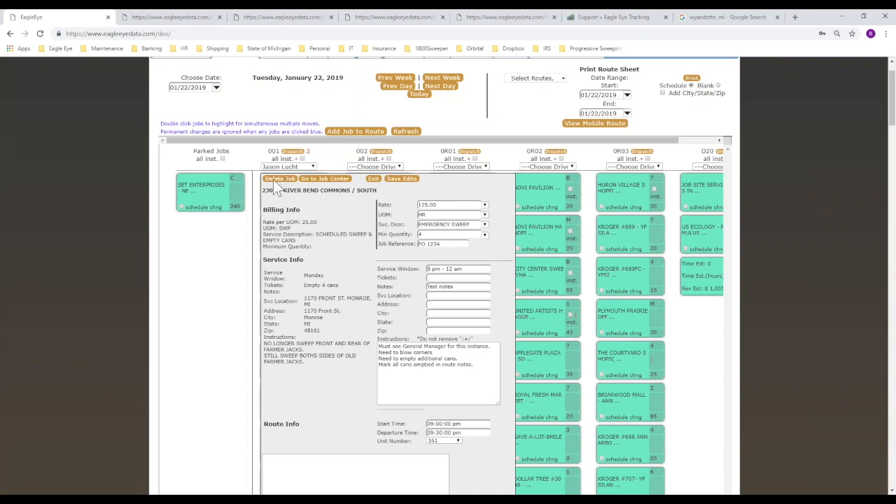
{"action": "left_click", "coordinate": [373, 179]}
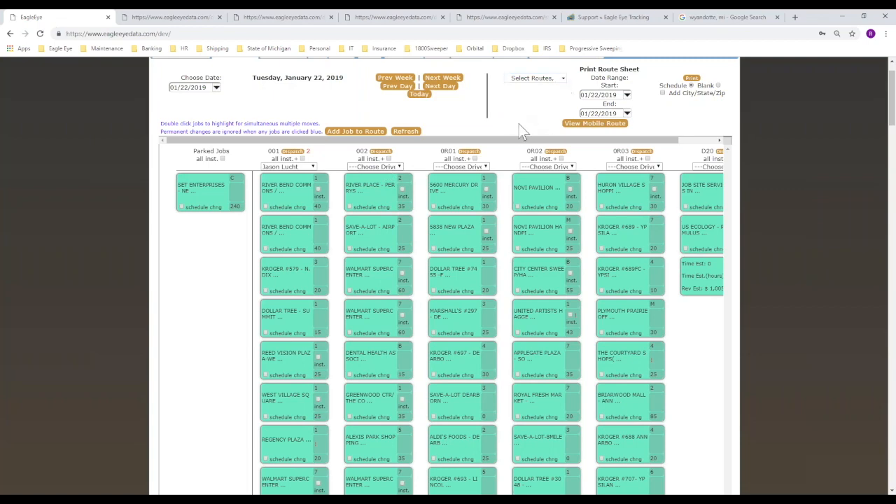
{"action": "scroll", "coordinate": [518, 133], "scroll_direction": "up", "scroll_amount": 1}
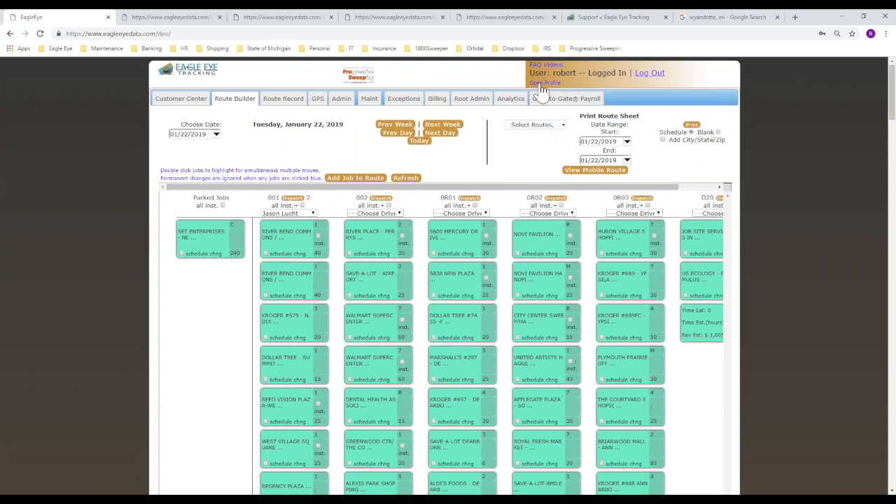
{"action": "left_click", "coordinate": [542, 83]}
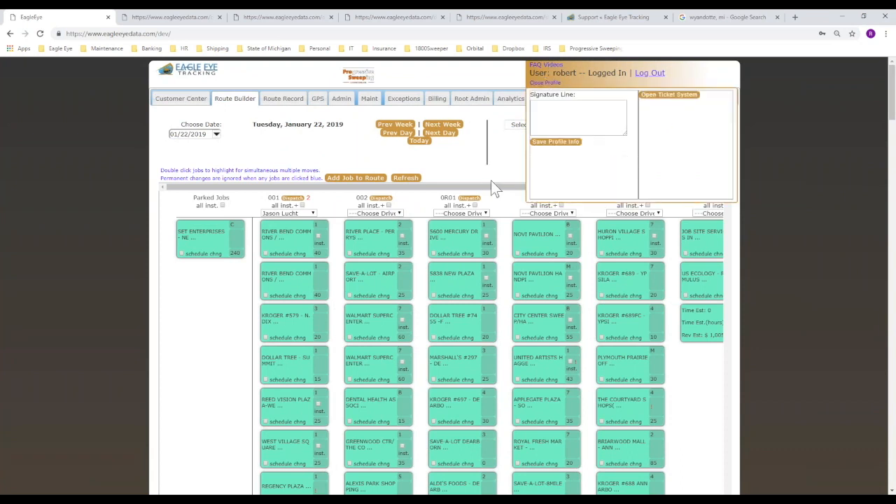
{"action": "left_click", "coordinate": [657, 95]}
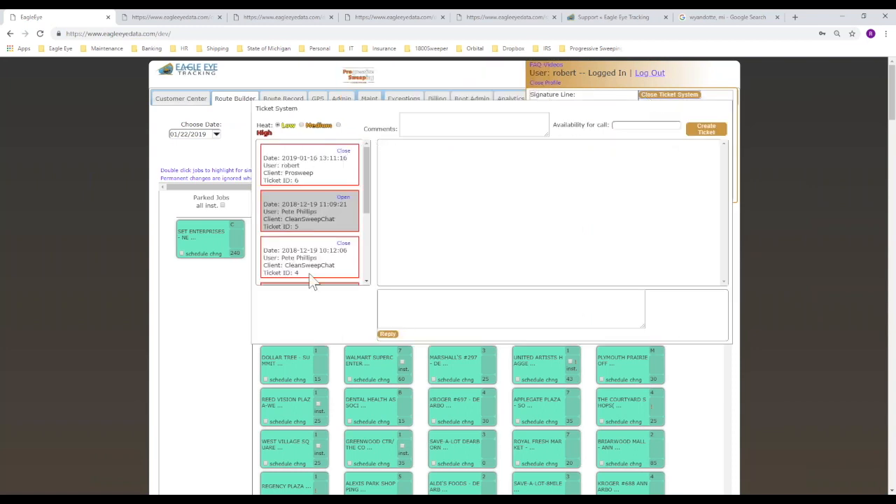
{"action": "left_click", "coordinate": [671, 95]}
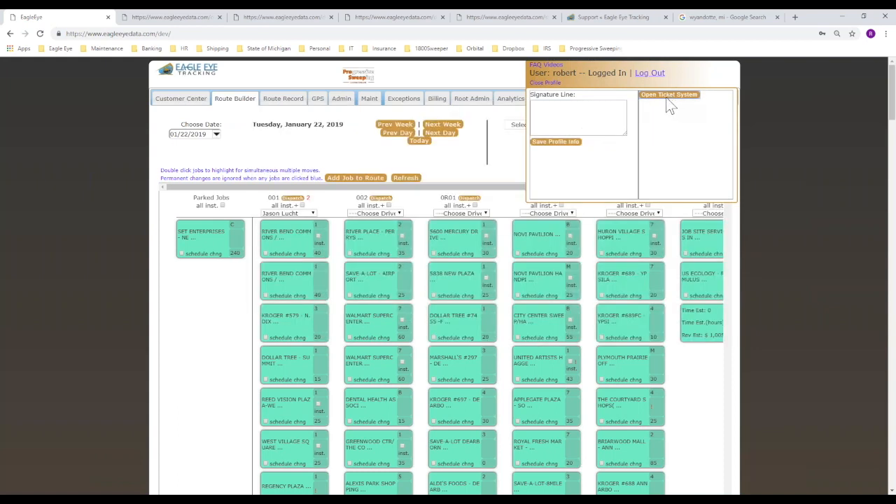
{"action": "left_click", "coordinate": [553, 83]}
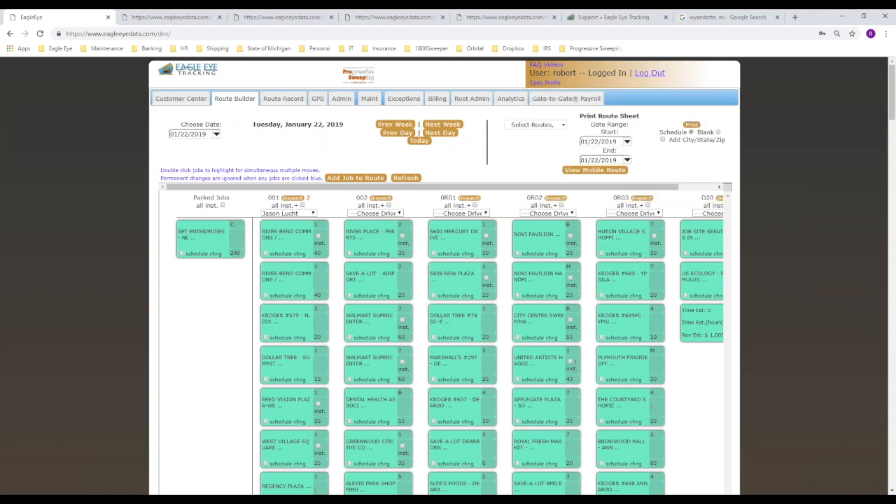